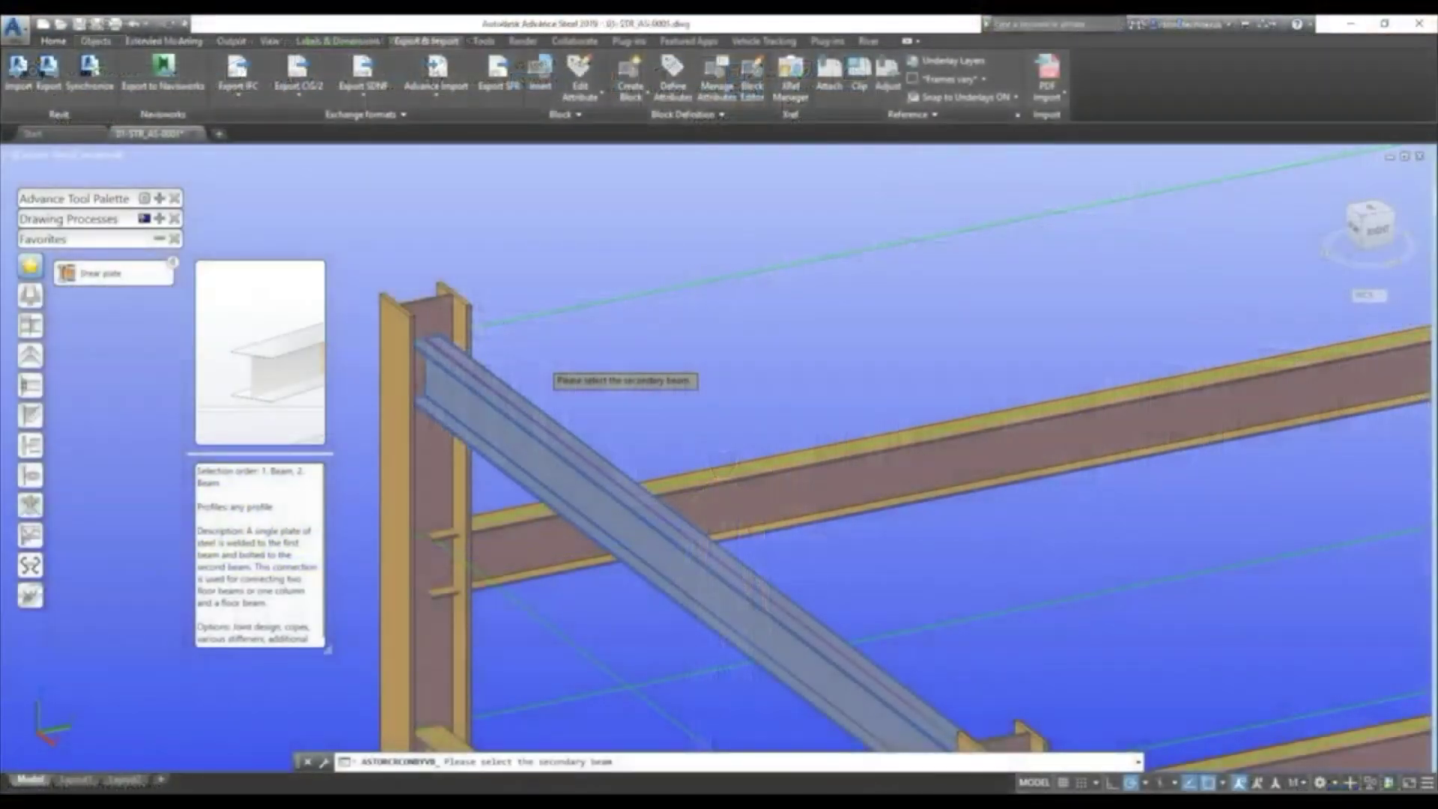
Step: Pick the secondary beam for the fin plate connection
{"action": "left_click", "coordinate": [722, 461]}
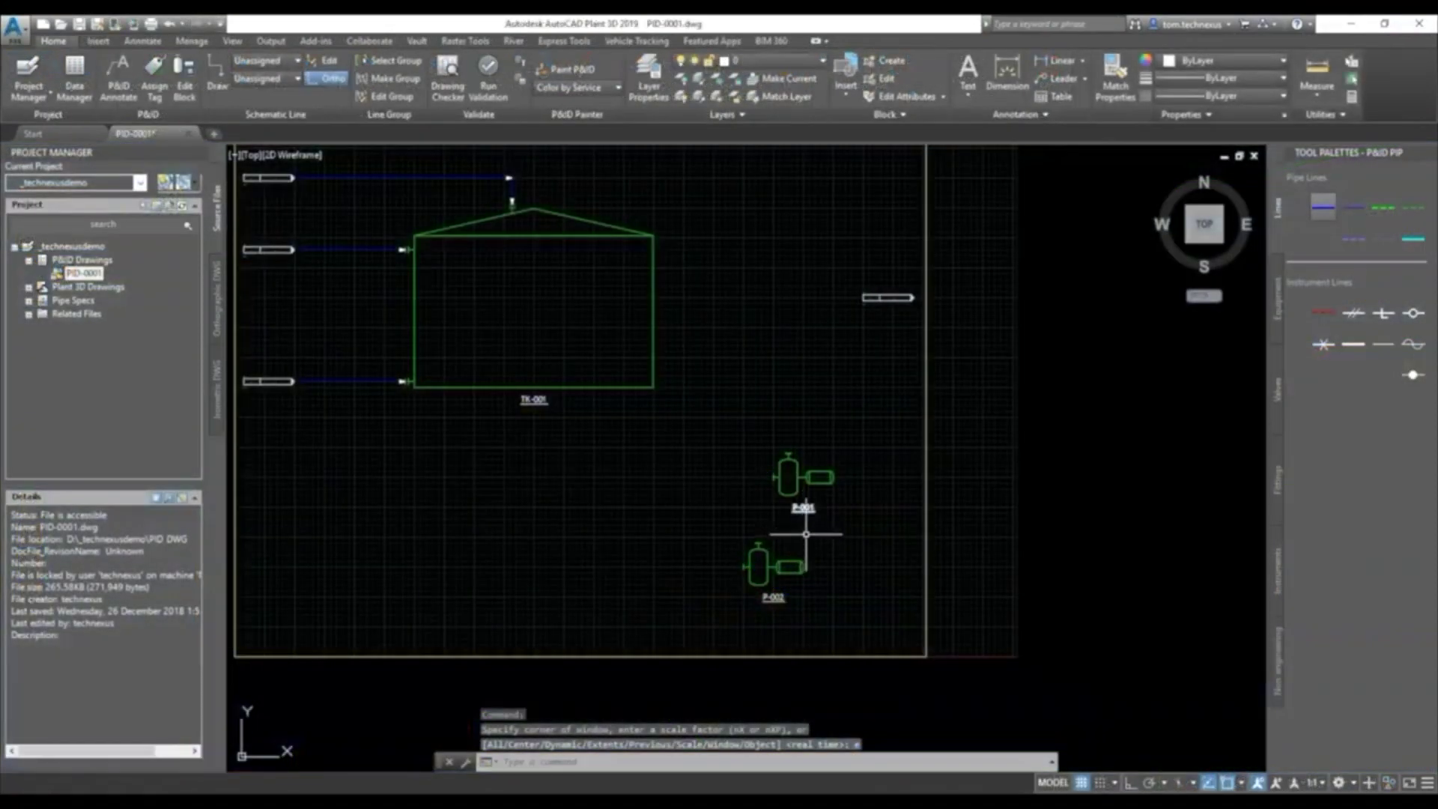
{"action": "scroll", "coordinate": [793, 530], "scroll_direction": "up", "scroll_amount": 2}
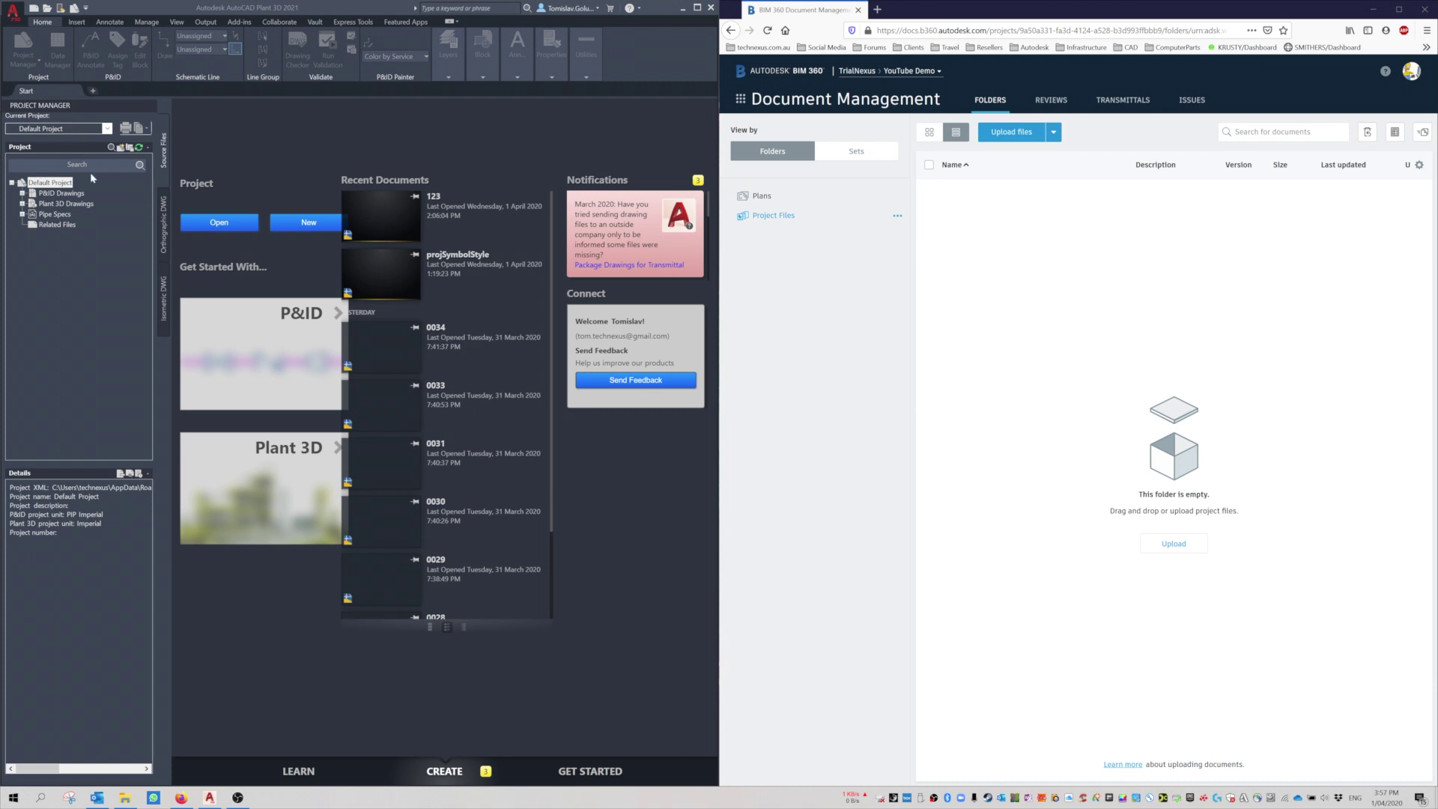
Step: Start a new project named YouTubeDemo_20200401 with its directory set to C:\
{"action": "left_click", "coordinate": [307, 223]}
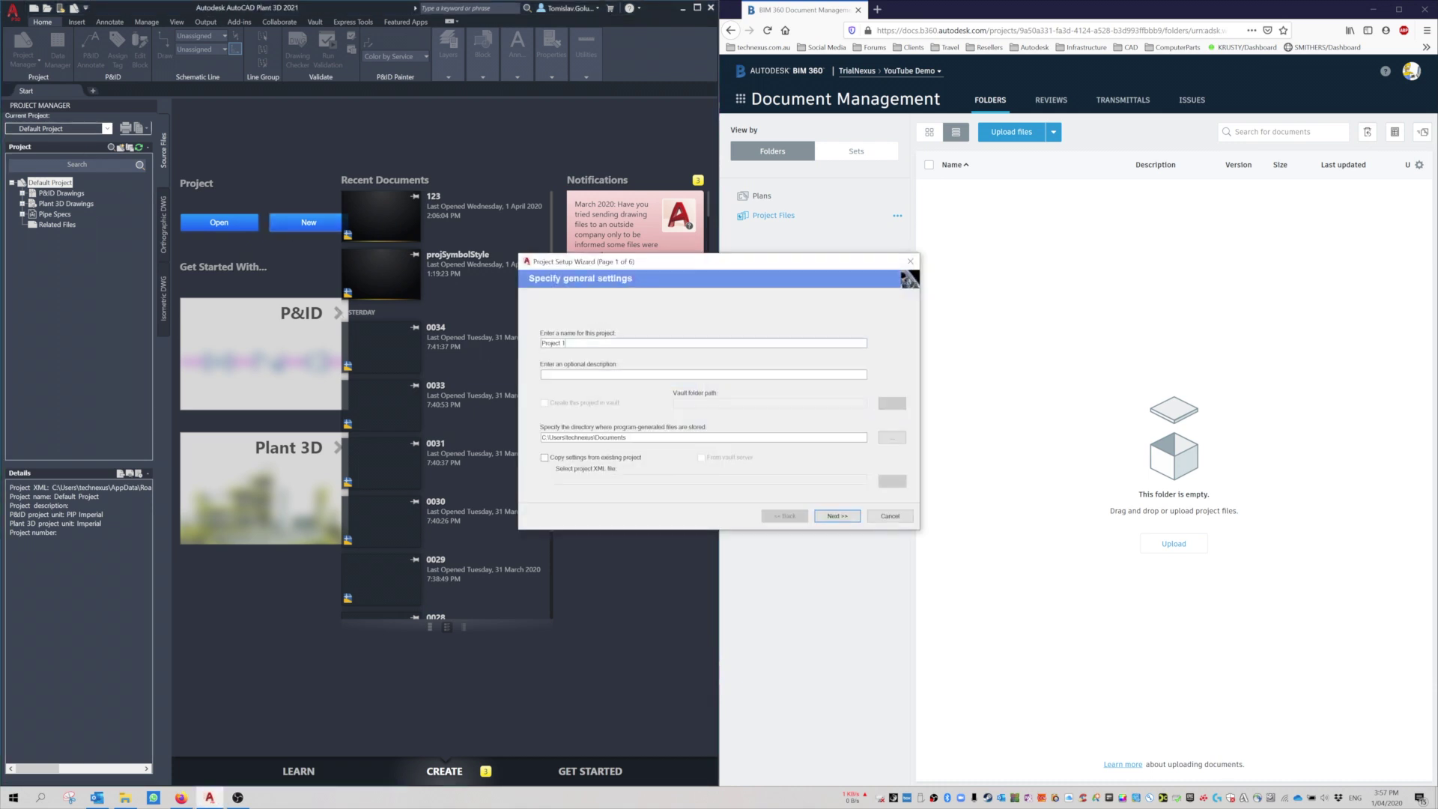
{"action": "type", "text": "YouTube Demo"}
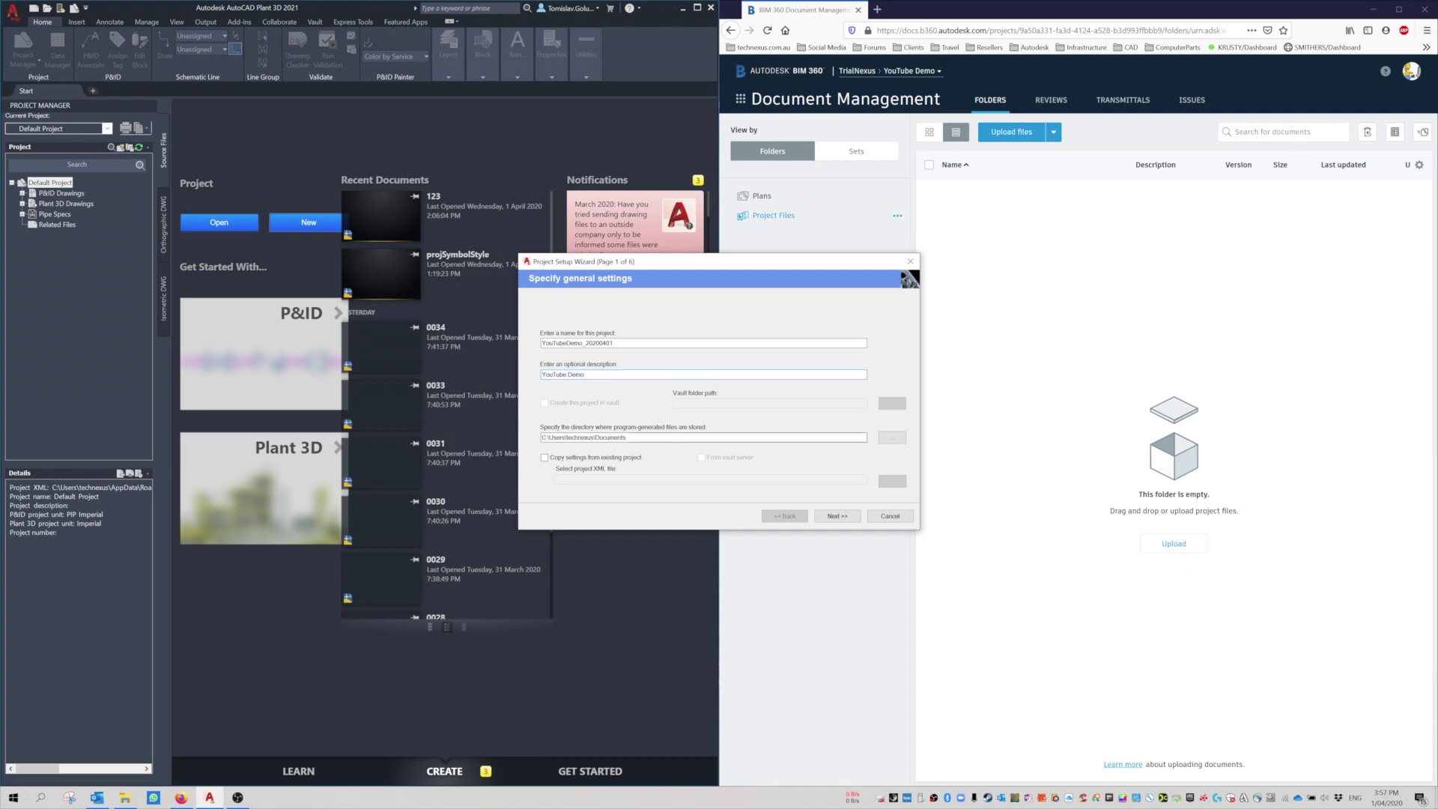
{"action": "double_click", "coordinate": [585, 437]}
{"action": "type", "text": "C:\\"}
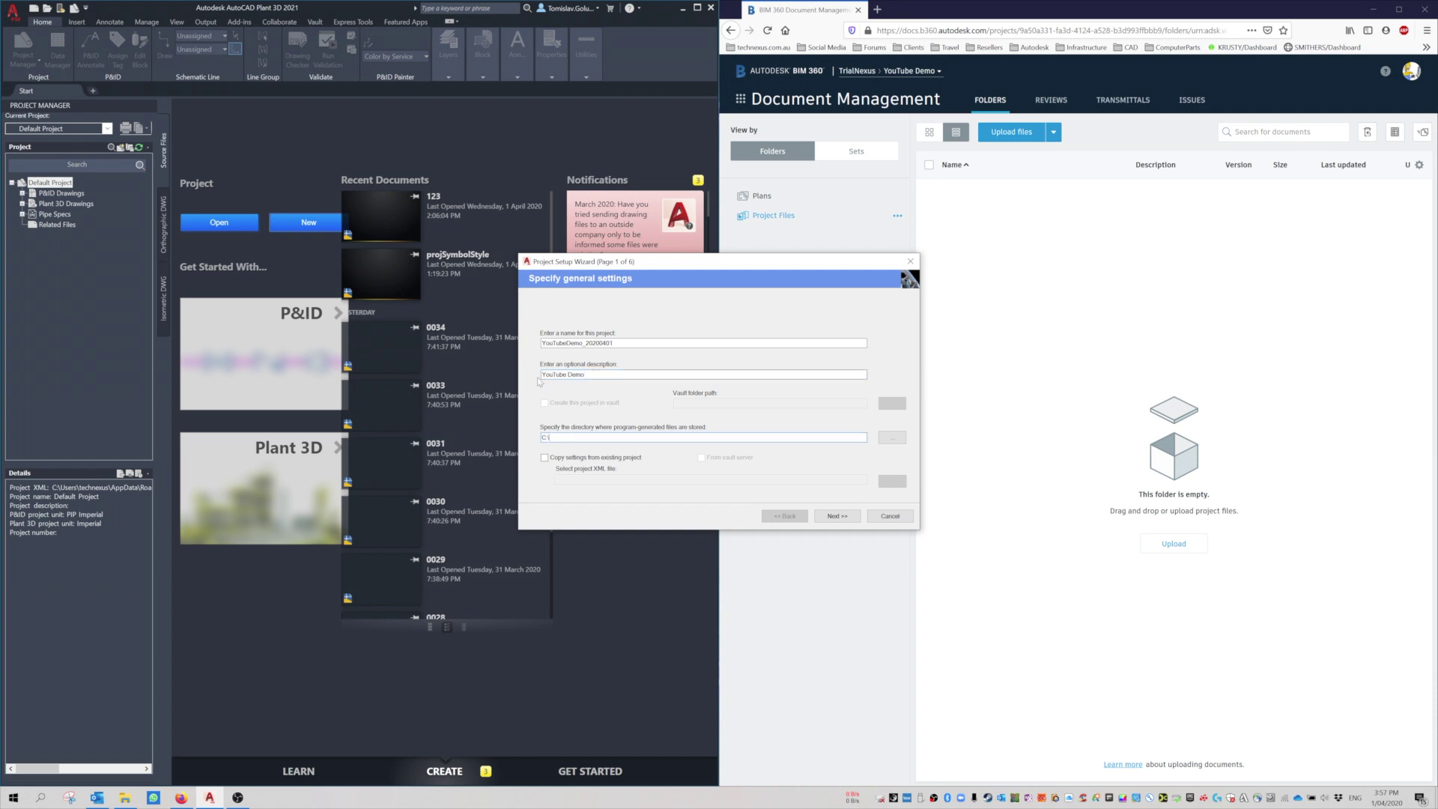
Step: Choose metric units and accept the P&ID and Plant 3D folder pages to reach database settings
{"action": "left_click", "coordinate": [838, 516]}
{"action": "left_click", "coordinate": [552, 391]}
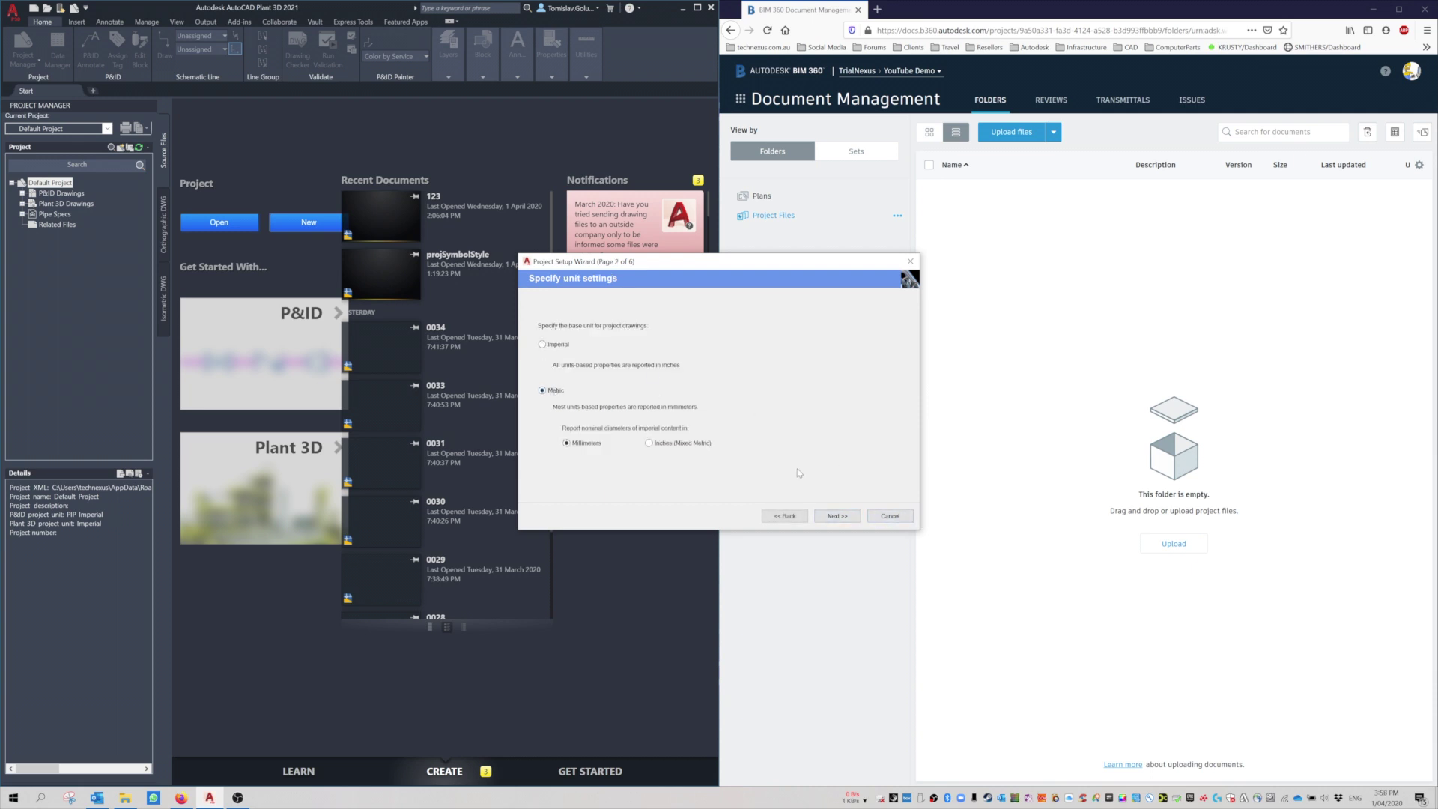
{"action": "left_click", "coordinate": [829, 512]}
{"action": "key", "text": "Return"}
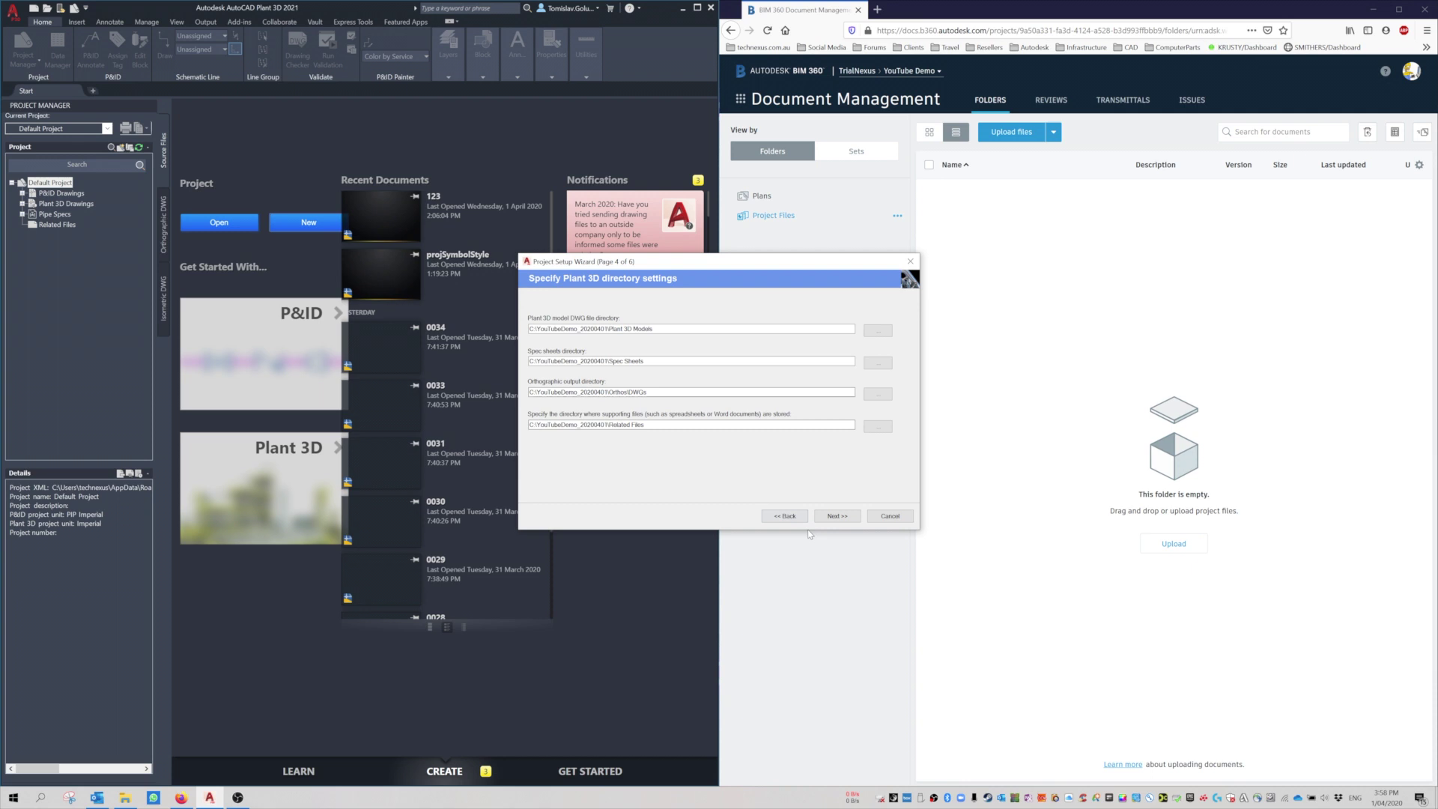
{"action": "left_click", "coordinate": [839, 517]}
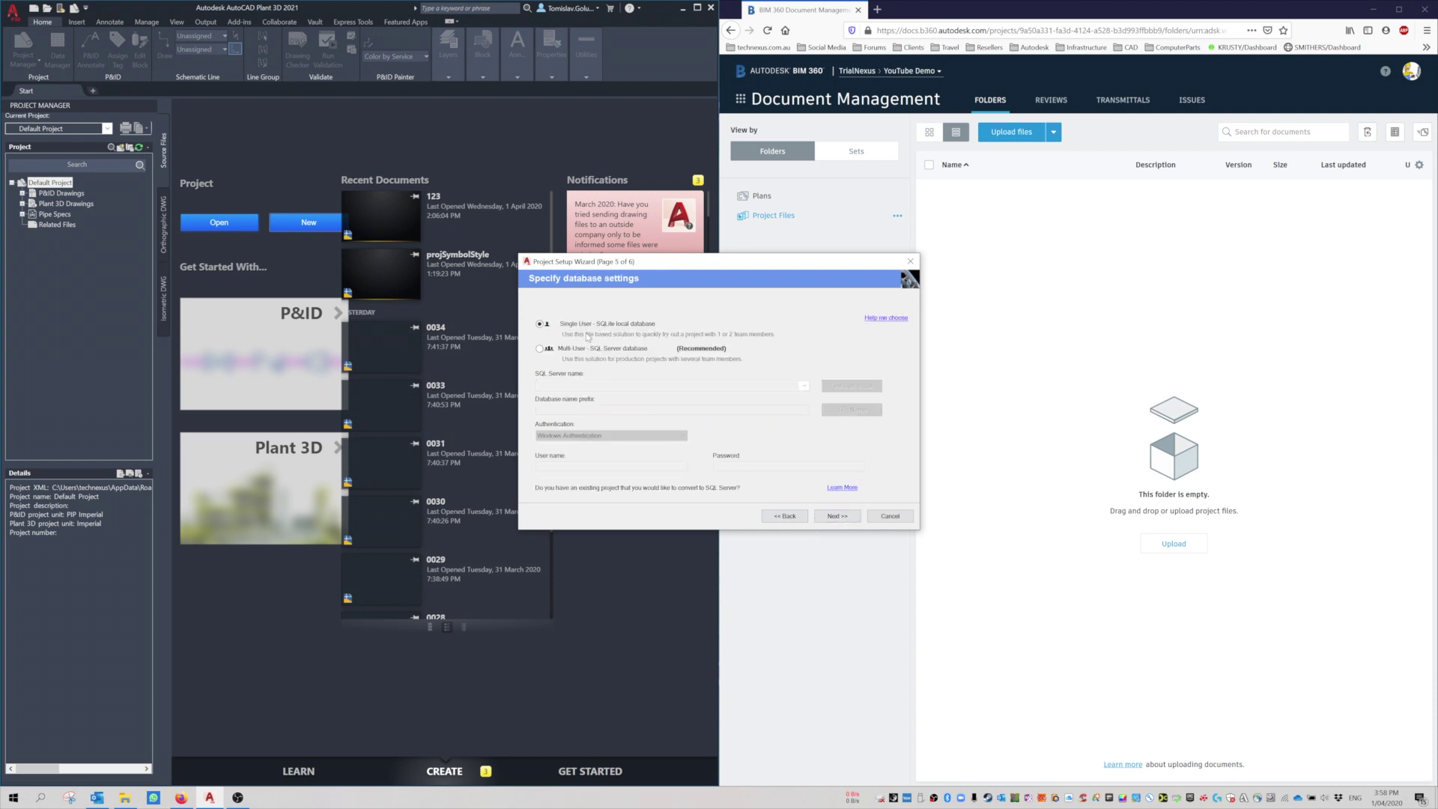
{"action": "left_click_drag", "start_coordinate": [659, 261], "coordinate": [417, 245]}
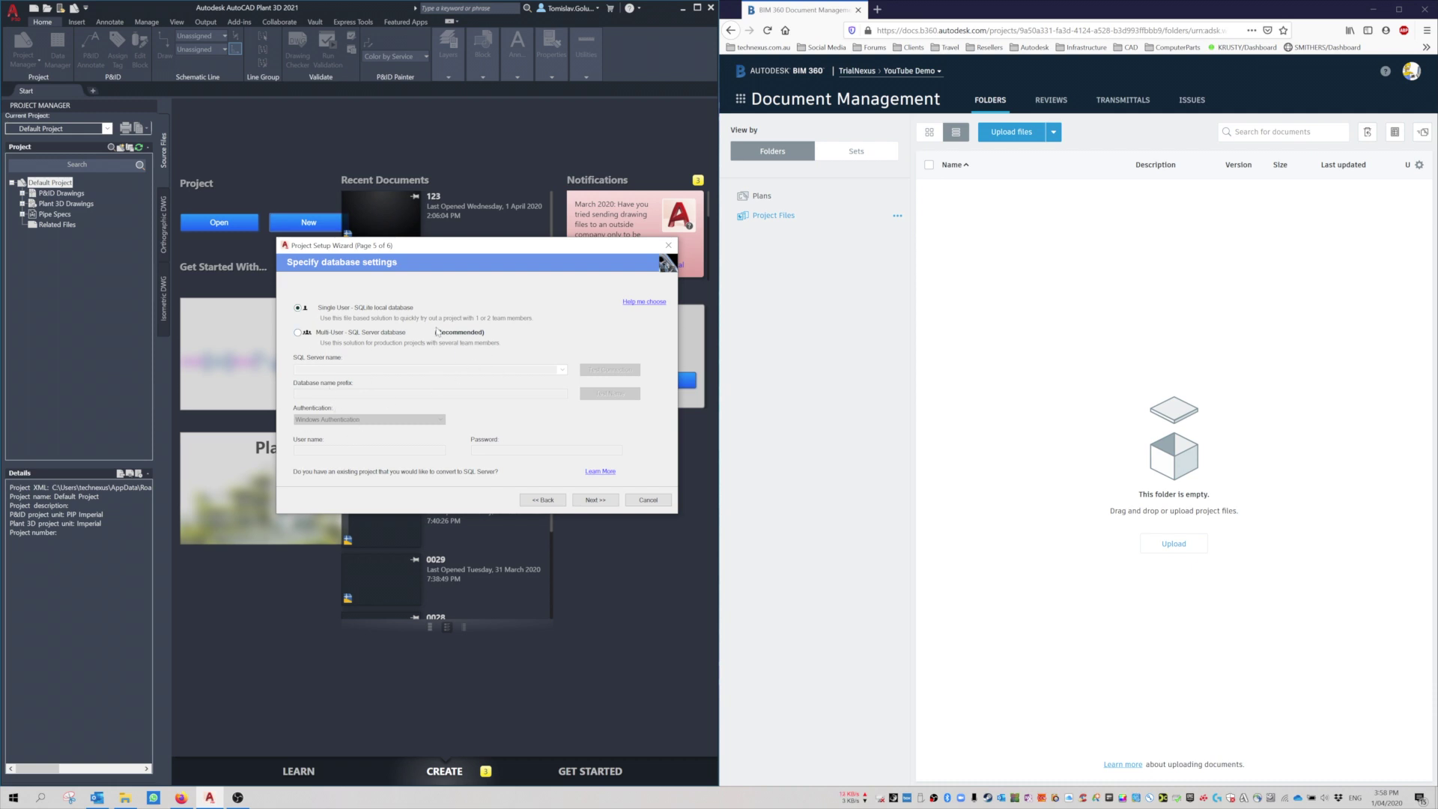
Step: Finish the wizard to create the project, then inspect its empty P&ID Drawings folder
{"action": "left_click", "coordinate": [596, 500]}
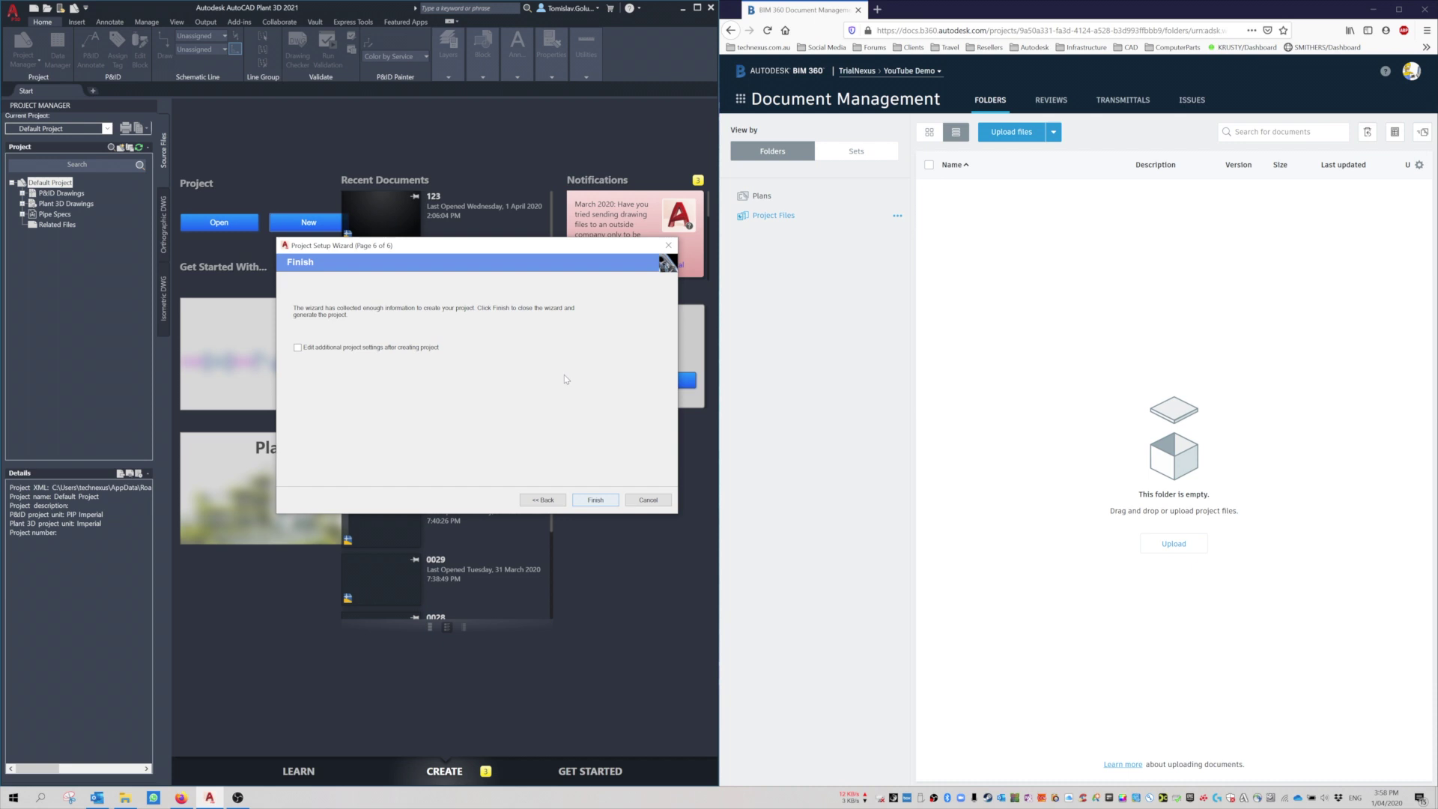
{"action": "left_click", "coordinate": [596, 500]}
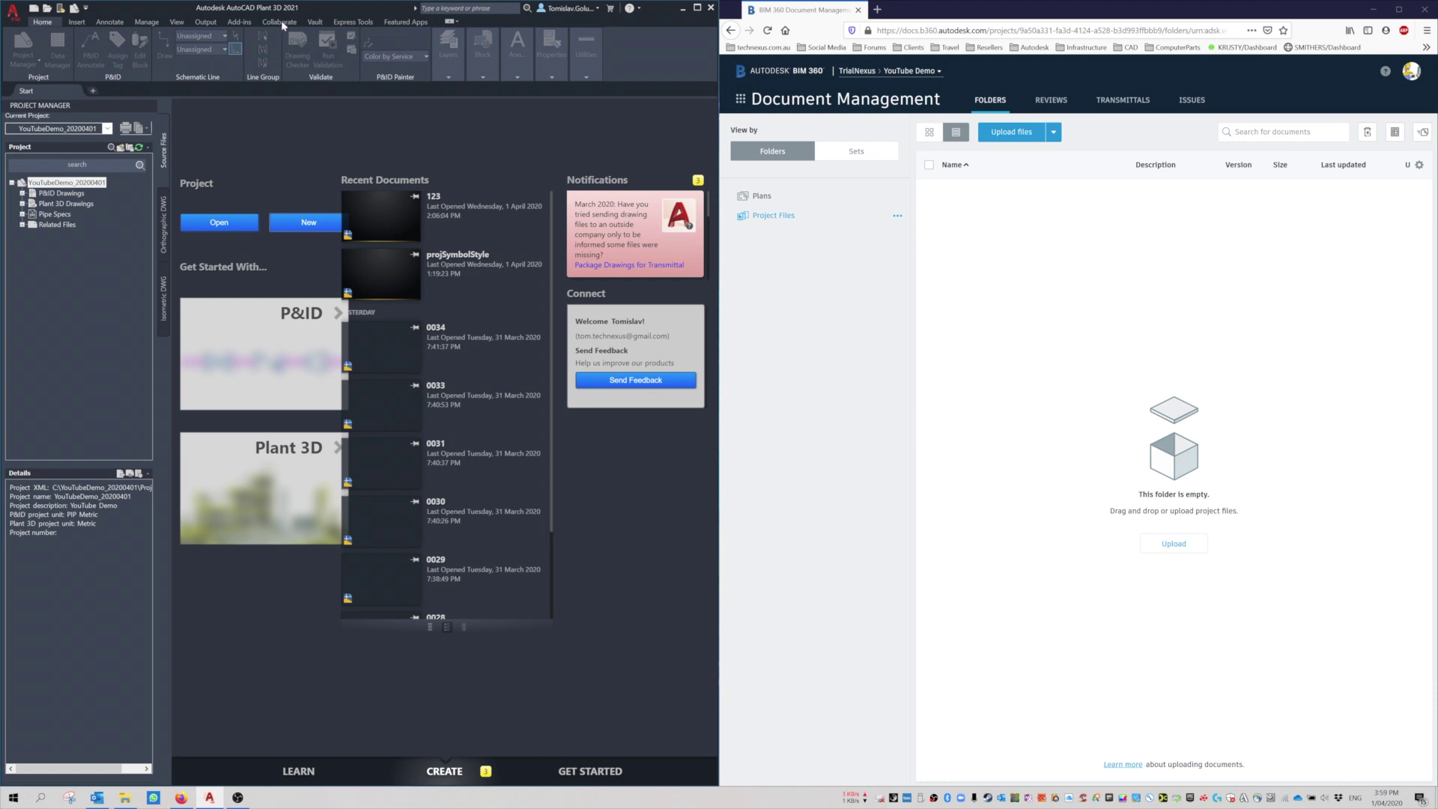
{"action": "left_click", "coordinate": [60, 193]}
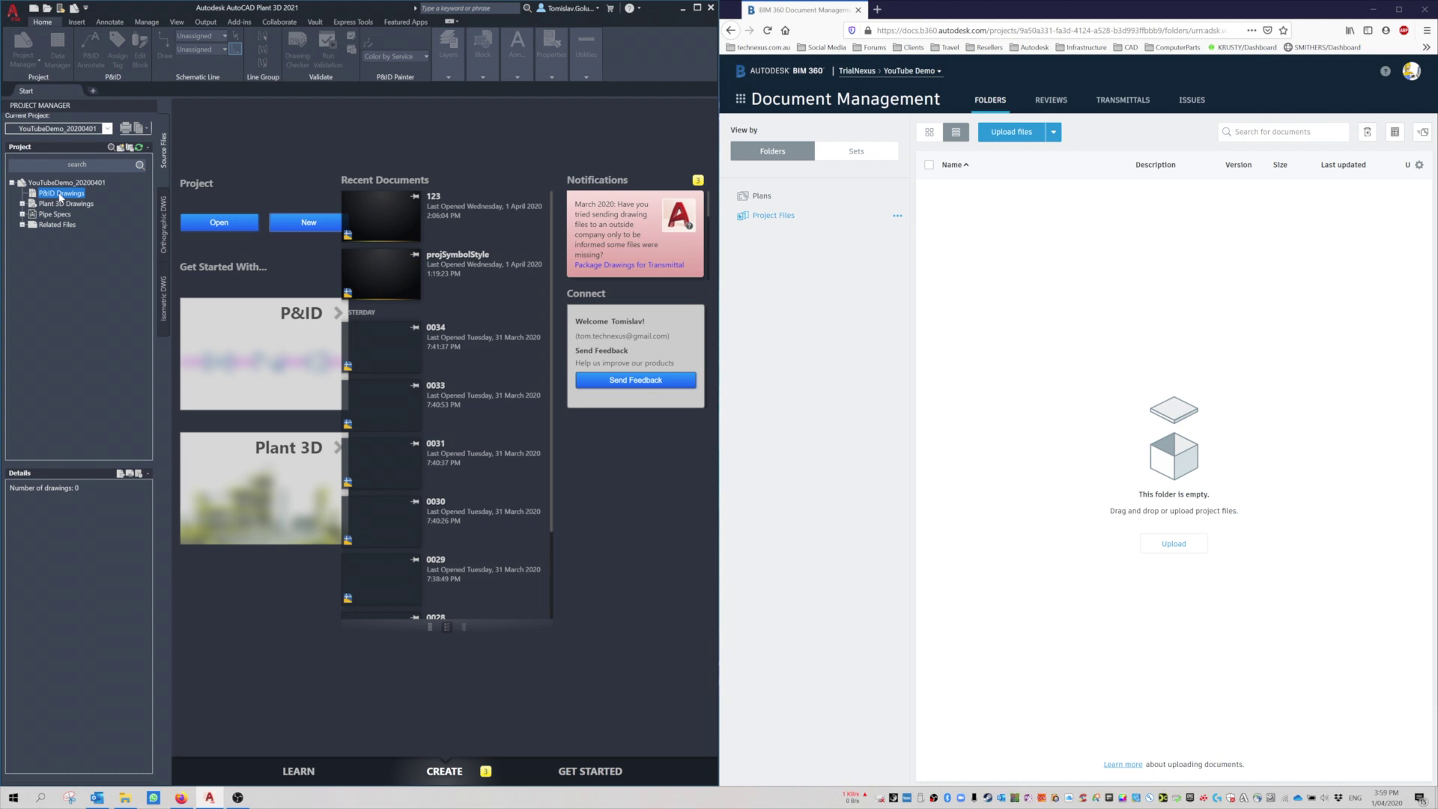
Step: Create the drawing piping.dwg under Plant 3D Drawings and dismiss the display performance tip
{"action": "right_click", "coordinate": [62, 203]}
{"action": "left_click", "coordinate": [66, 212]}
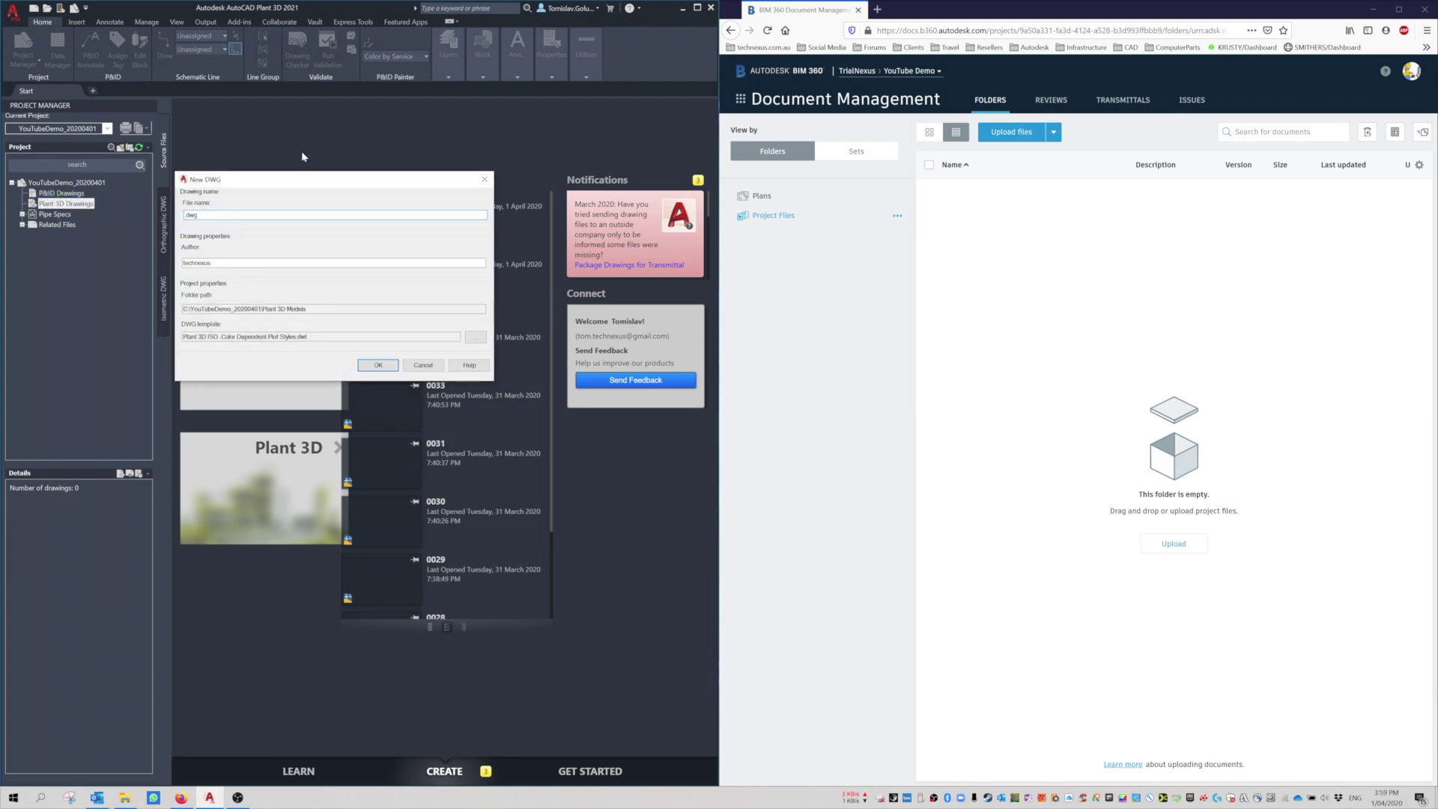
{"action": "type", "text": "piping."}
{"action": "left_click", "coordinate": [379, 365]}
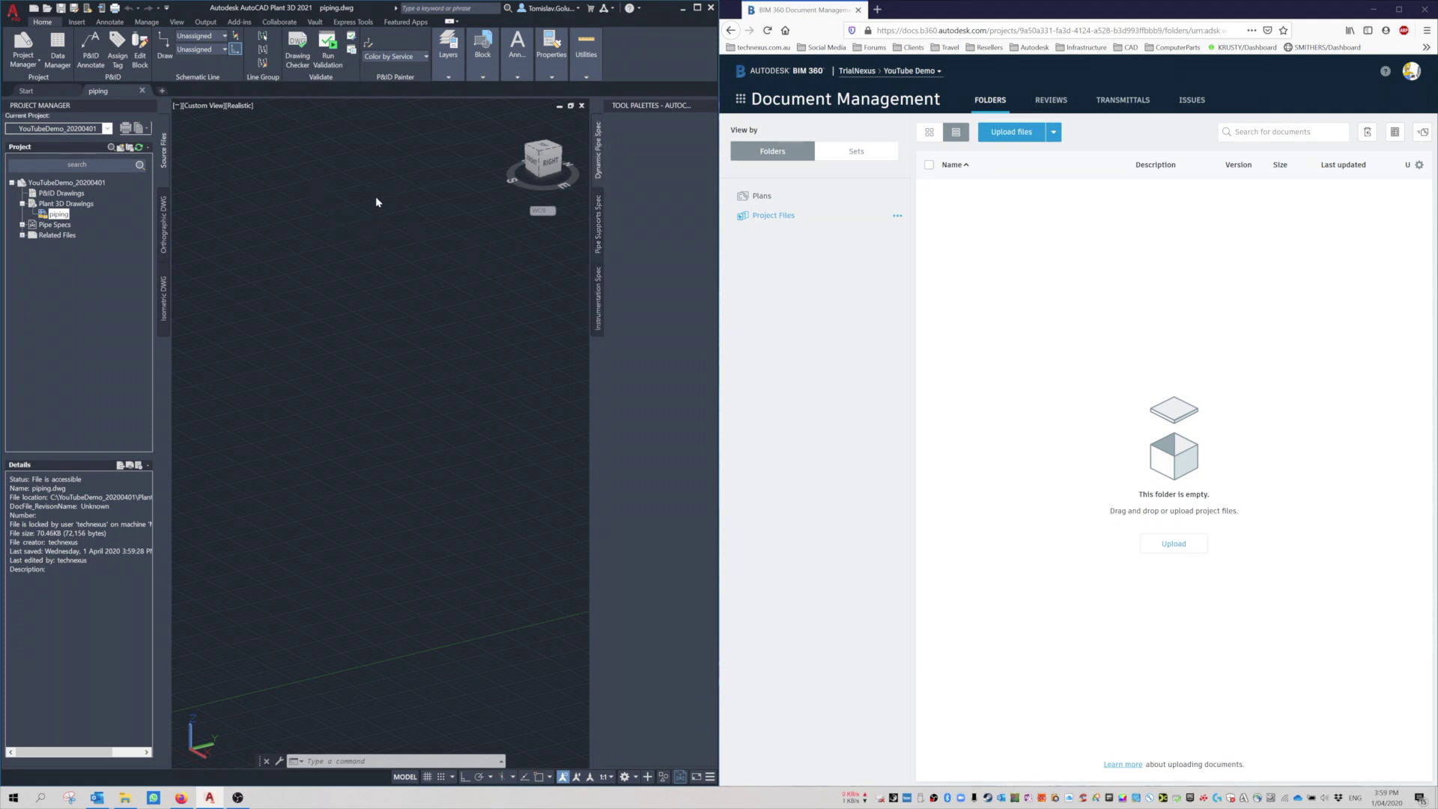
{"action": "left_click", "coordinate": [279, 22]}
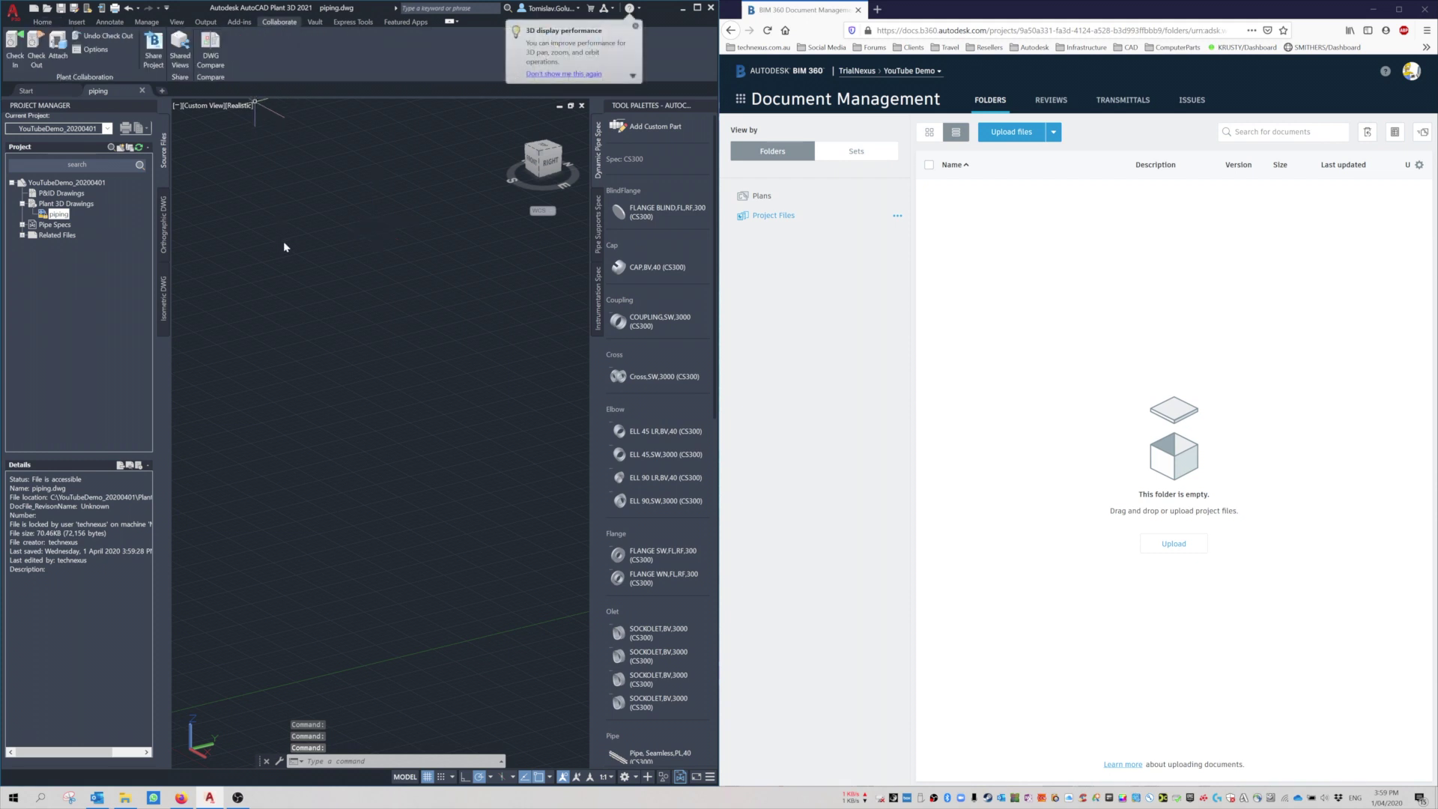
{"action": "left_click", "coordinate": [636, 26]}
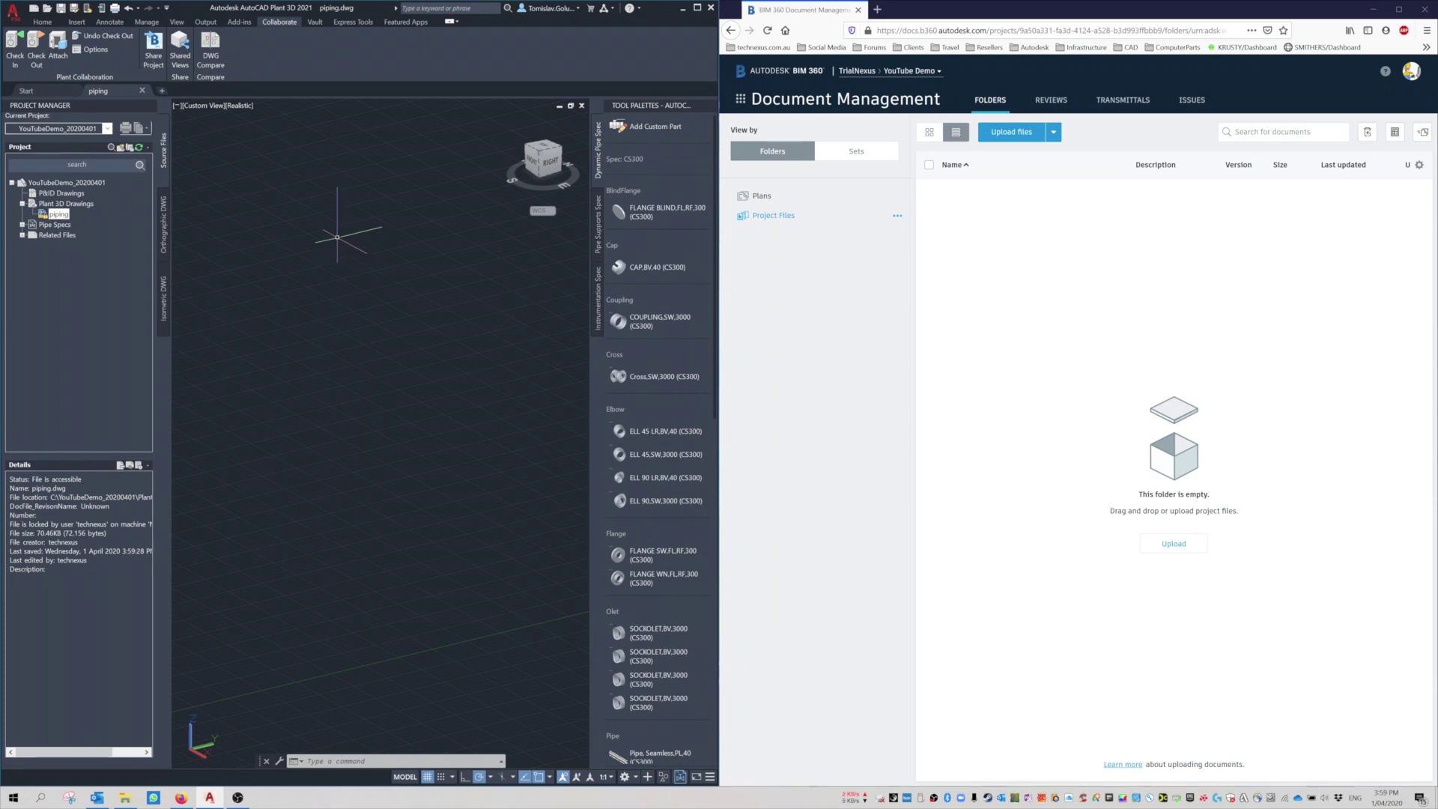
Step: In Collaboration Options, keep checking for updates every 15 minutes
{"action": "left_click", "coordinate": [96, 49]}
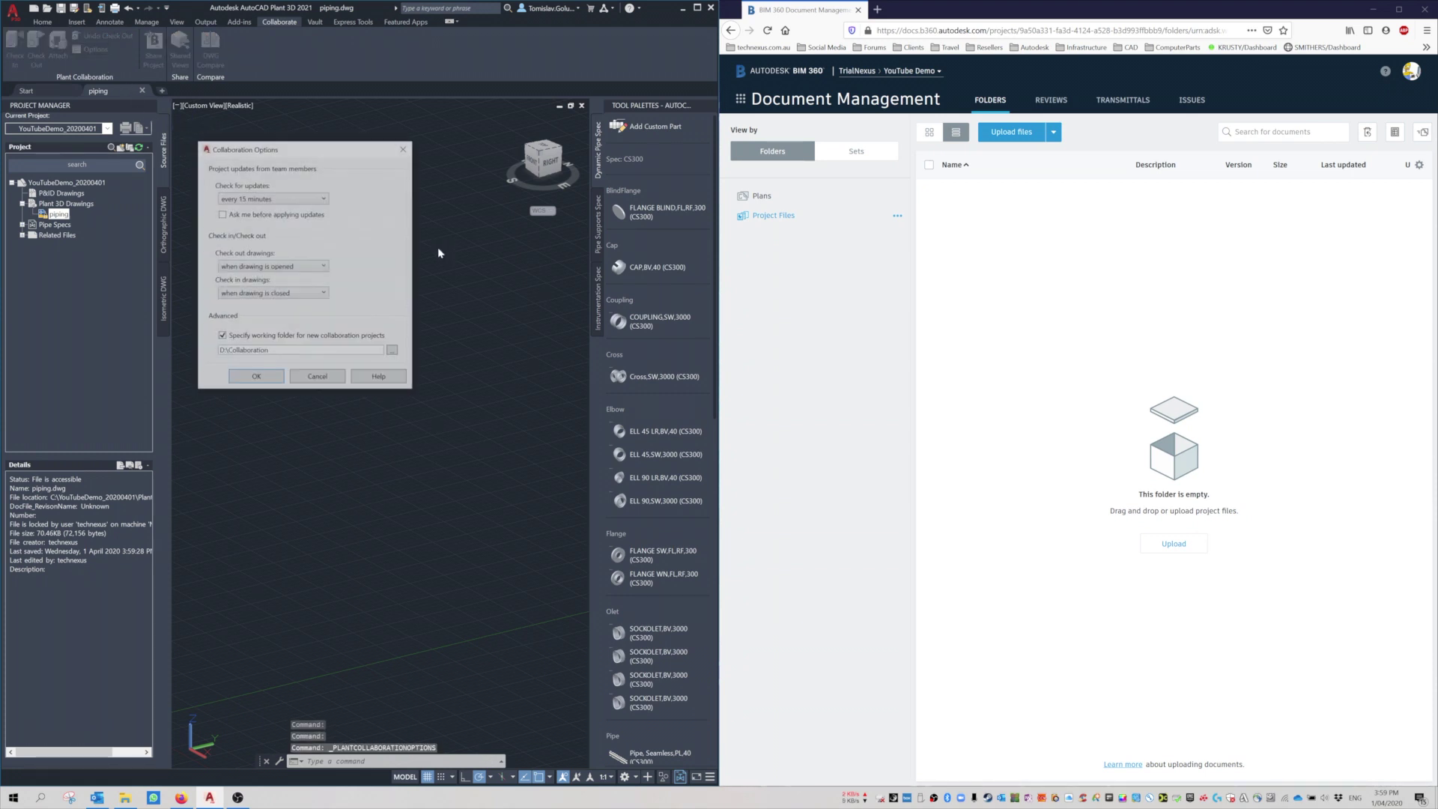
{"action": "left_click_drag", "start_coordinate": [244, 150], "coordinate": [316, 228]}
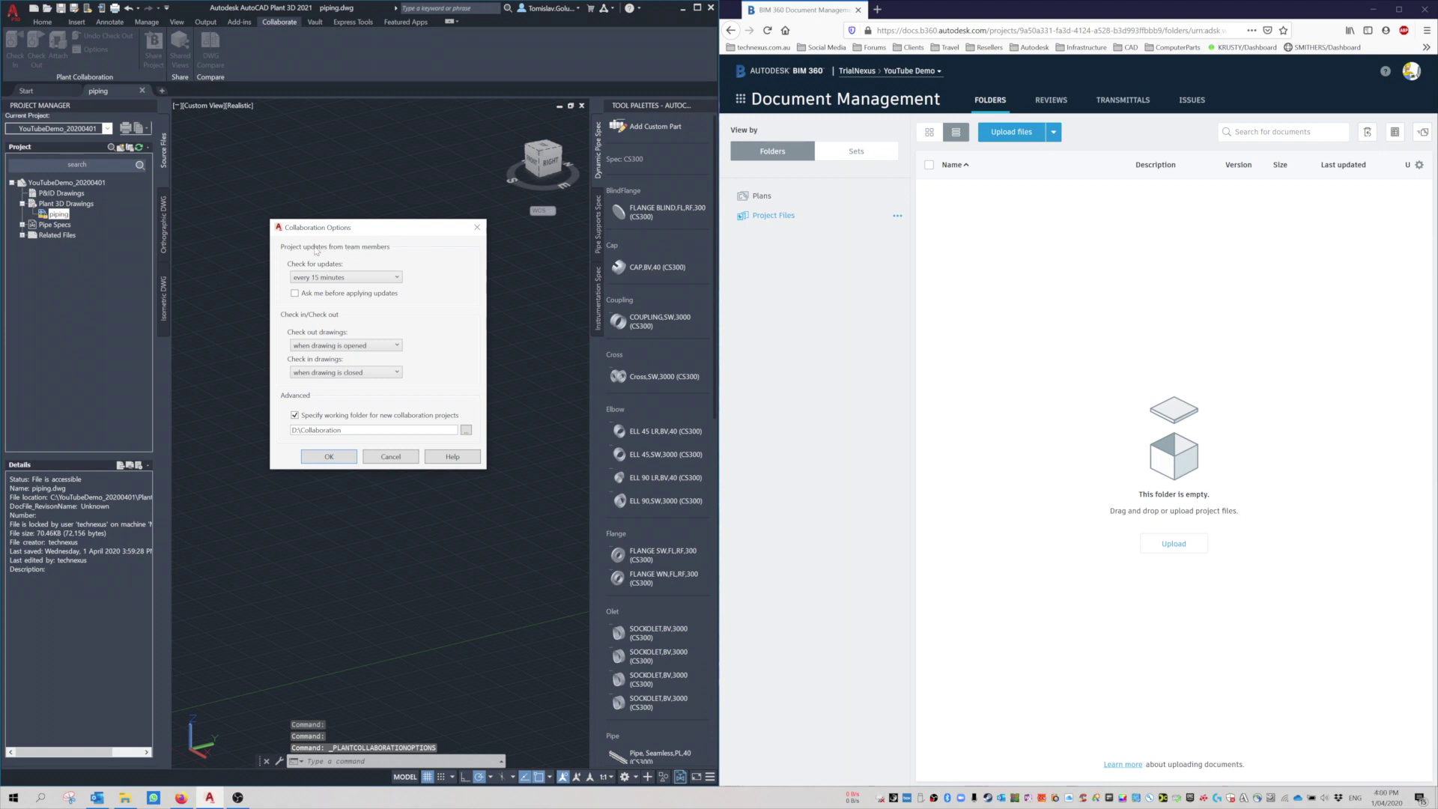
{"action": "left_click", "coordinate": [477, 227]}
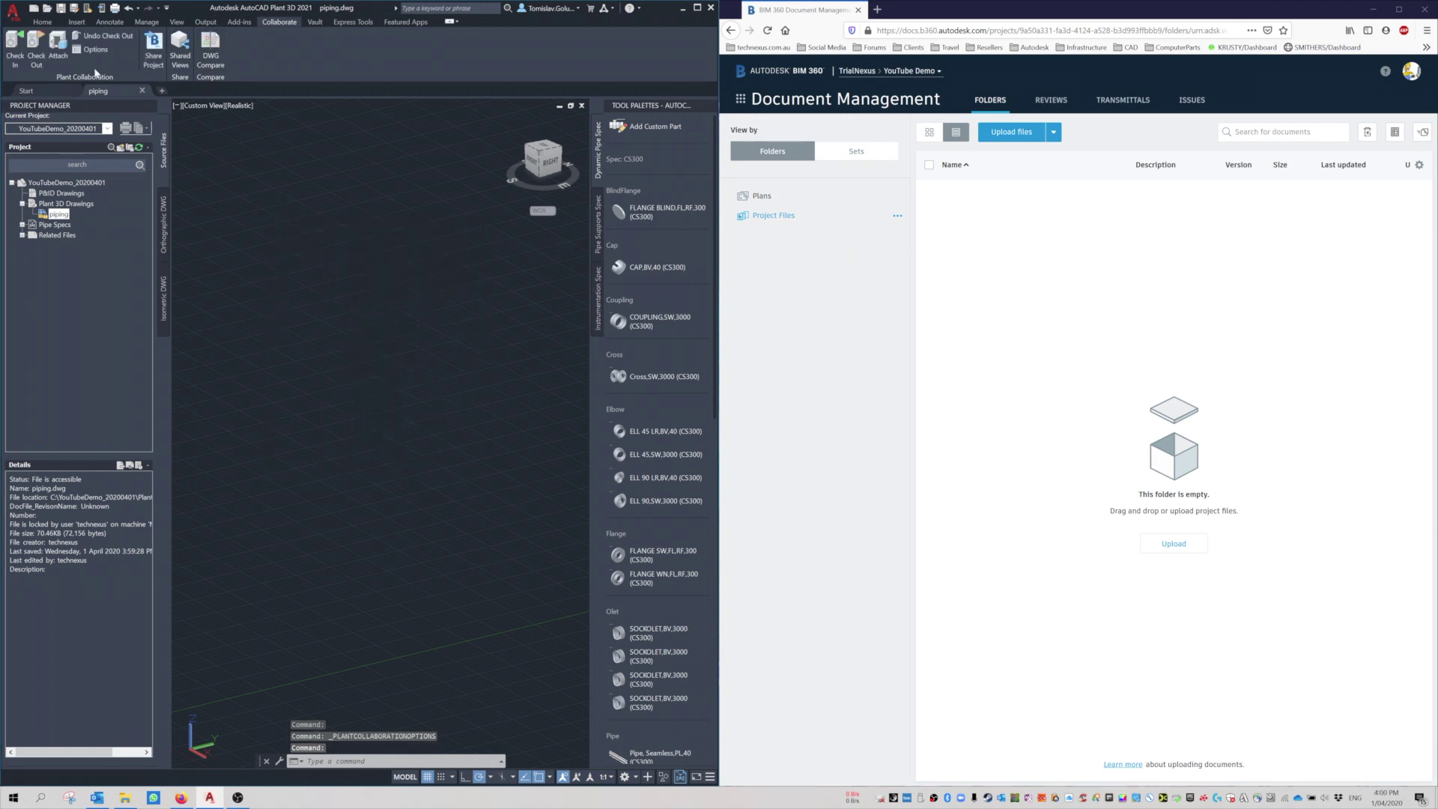
{"action": "left_click", "coordinate": [92, 49]}
{"action": "left_click_drag", "start_coordinate": [319, 236], "coordinate": [326, 263]}
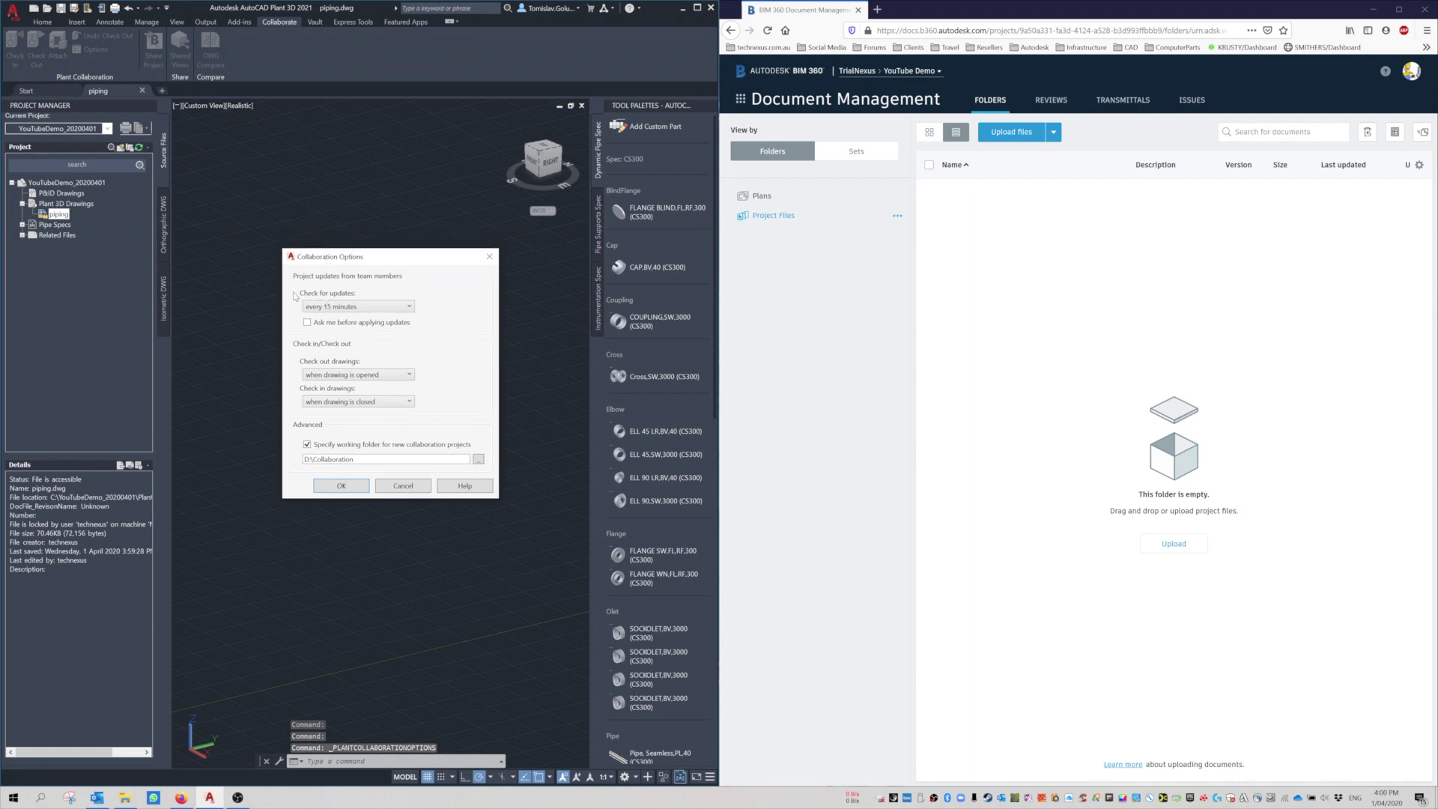
{"action": "left_click", "coordinate": [370, 307]}
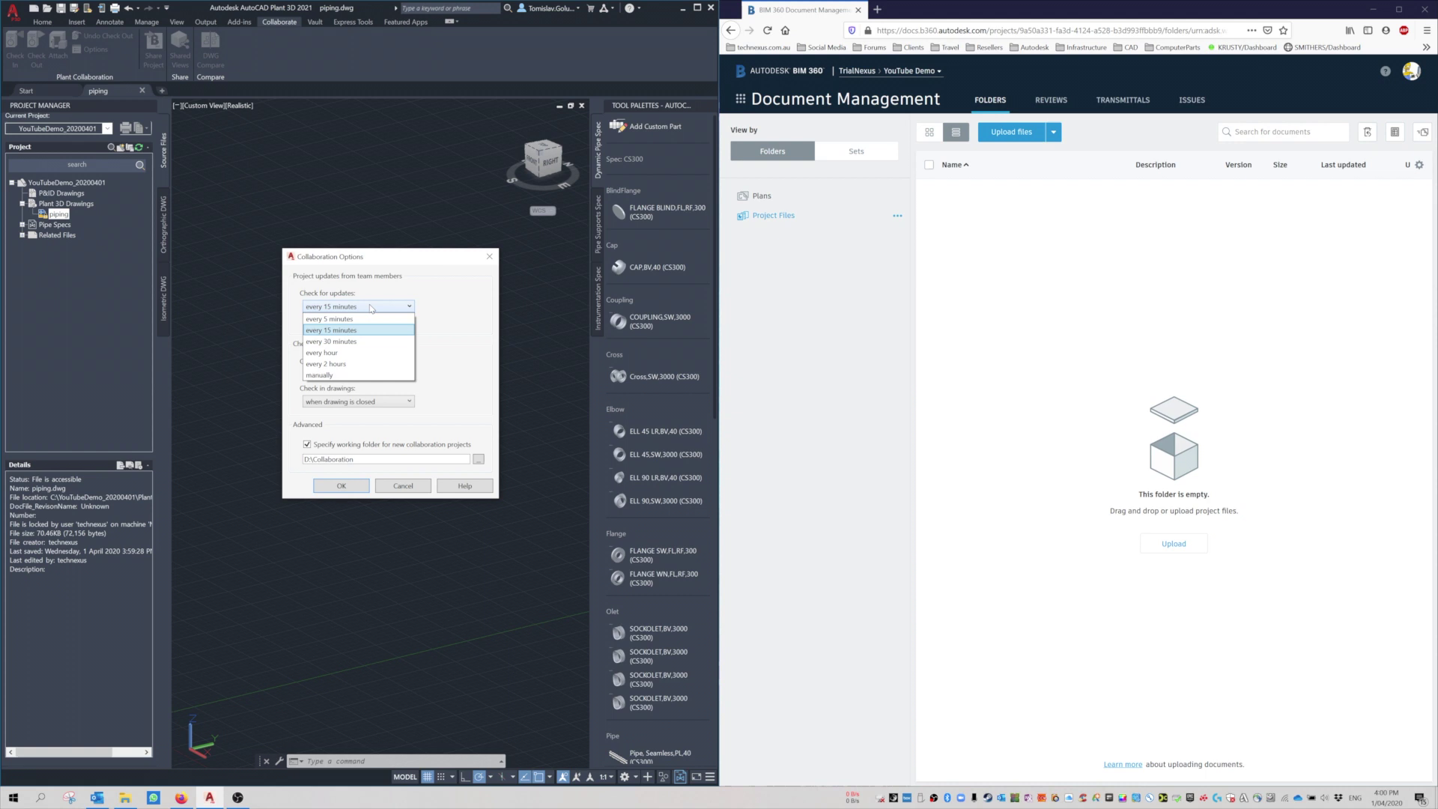
{"action": "left_click", "coordinate": [396, 269]}
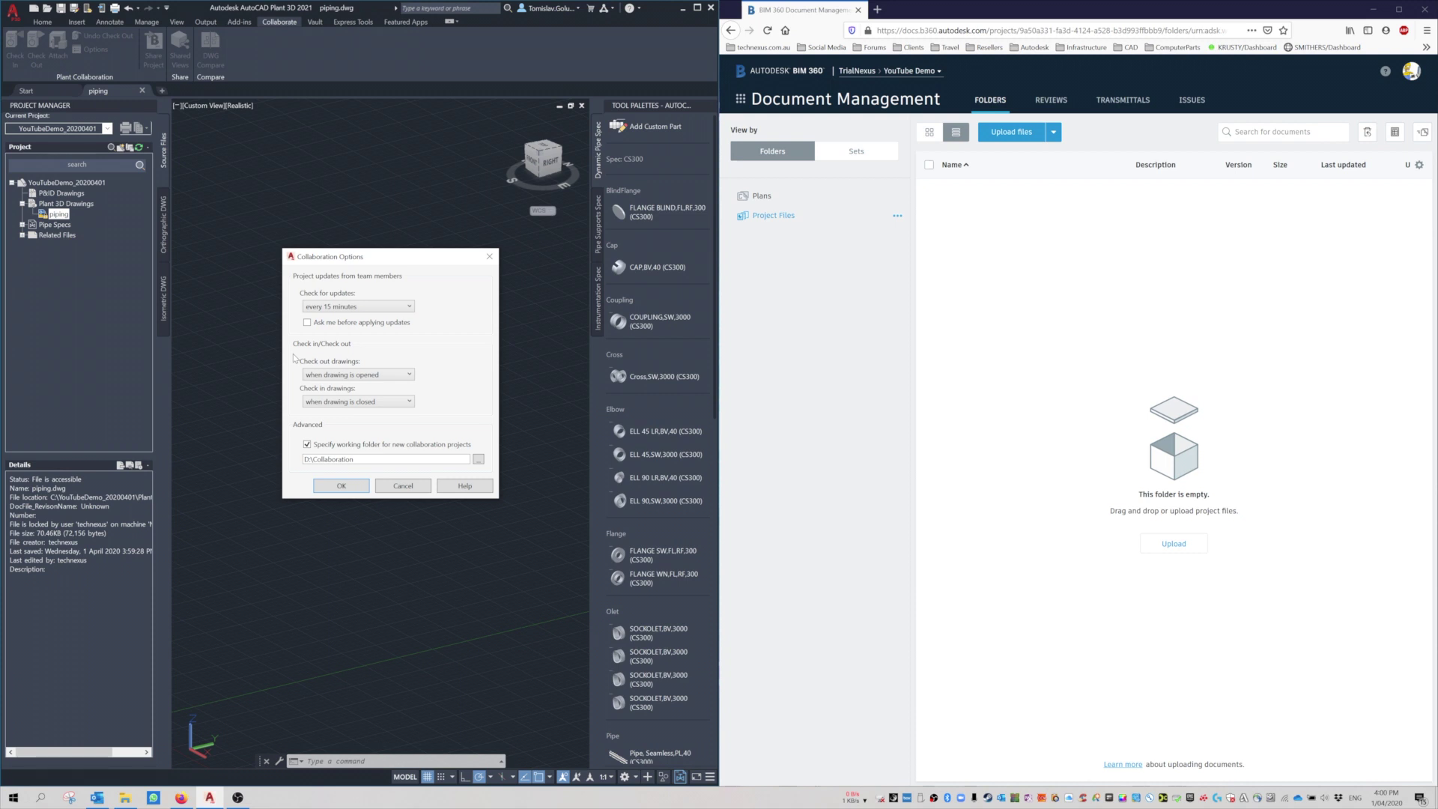
Step: Keep check-out on open and set drawings to be checked in manually
{"action": "left_click", "coordinate": [349, 374]}
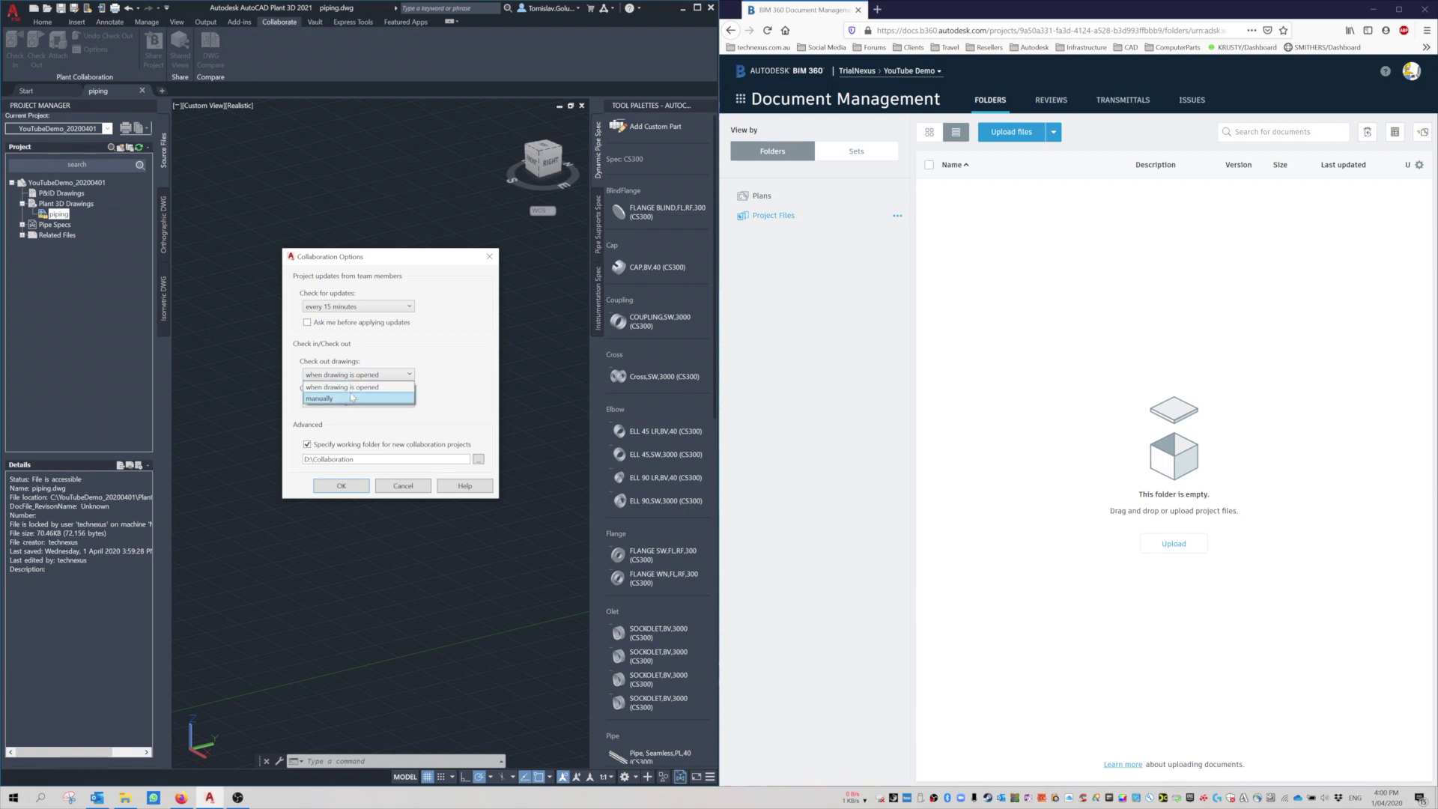
{"action": "left_click", "coordinate": [435, 339]}
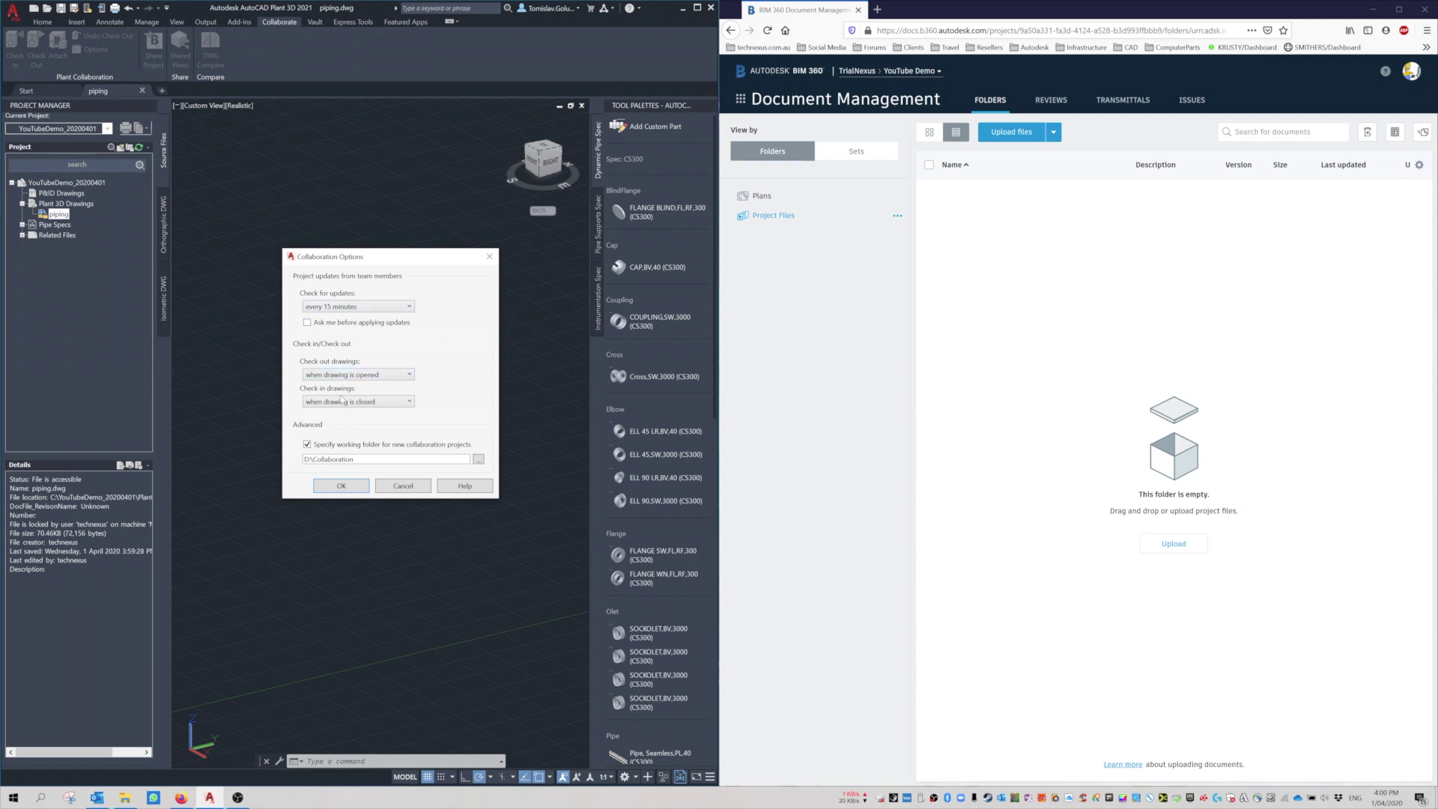
{"action": "left_click", "coordinate": [380, 405]}
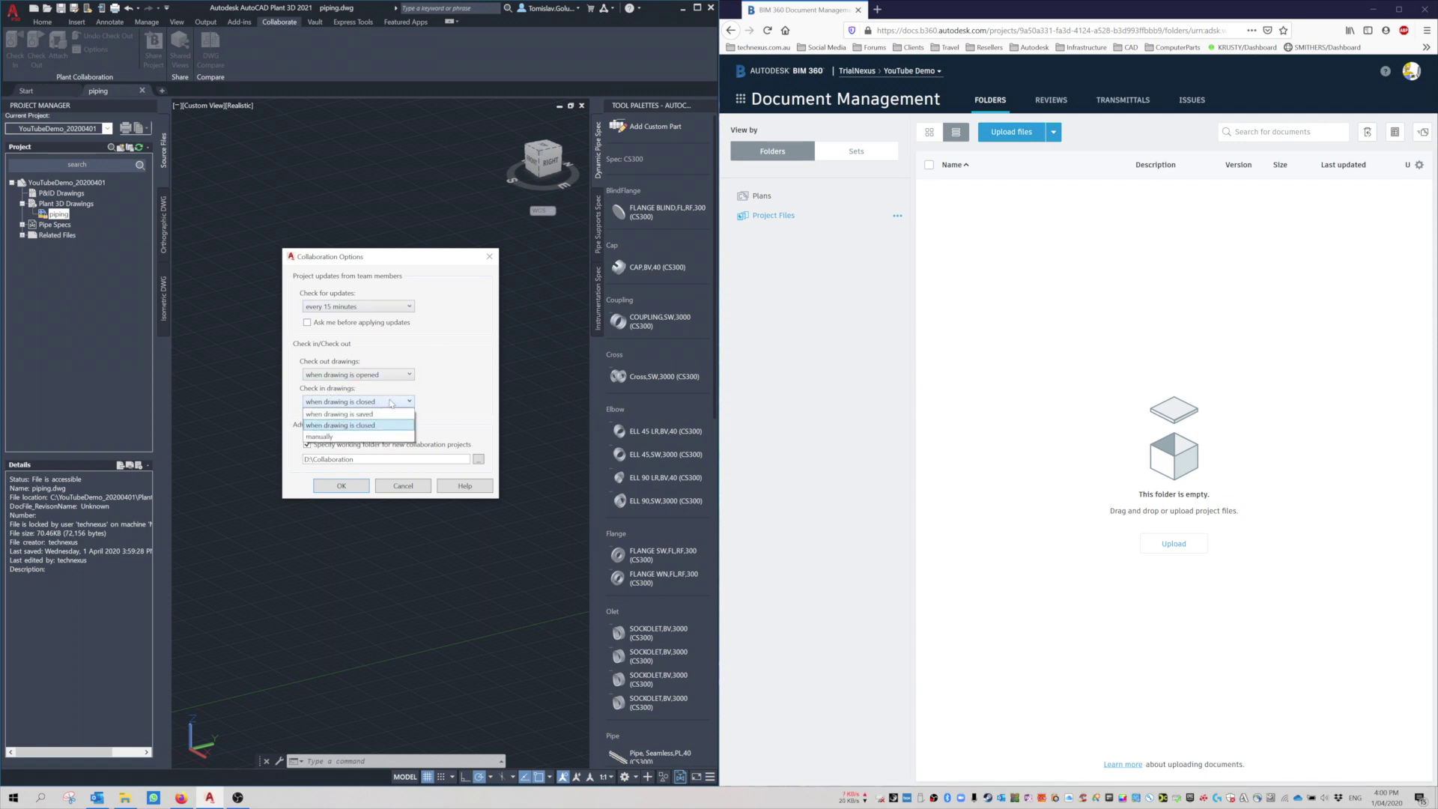
{"action": "left_click", "coordinate": [344, 437]}
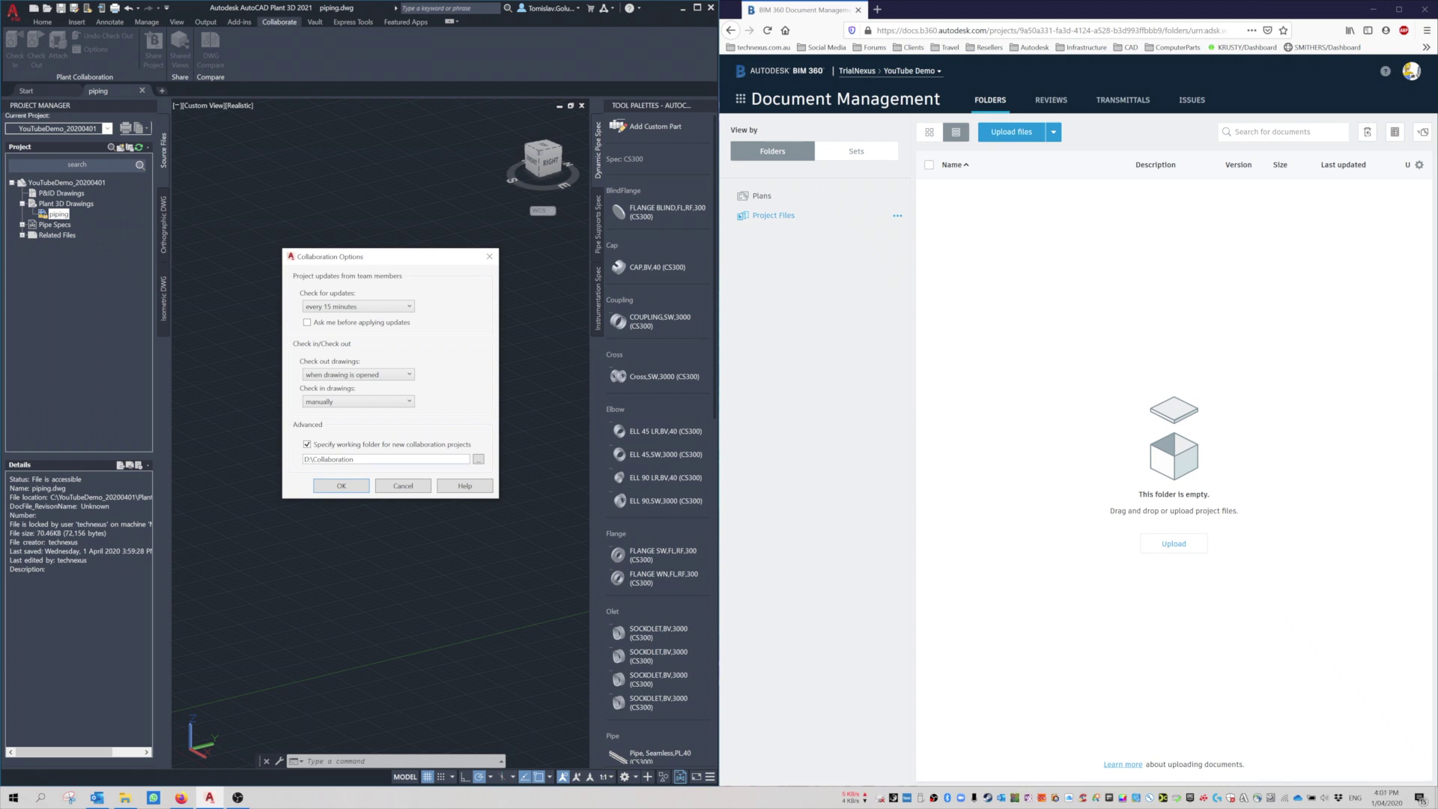
Step: Inspect the working folder path D:\Collaboration, leaving it unchanged
{"action": "left_click_drag", "start_coordinate": [353, 459], "coordinate": [289, 464]}
{"action": "left_click", "coordinate": [353, 460]}
{"action": "left_click_drag", "start_coordinate": [353, 459], "coordinate": [299, 461]}
{"action": "left_click", "coordinate": [315, 460]}
{"action": "left_click_drag", "start_coordinate": [352, 459], "coordinate": [298, 465]}
{"action": "left_click", "coordinate": [352, 460]}
Step: Confirm the Collaboration Options with OK
{"action": "left_click", "coordinate": [340, 486]}
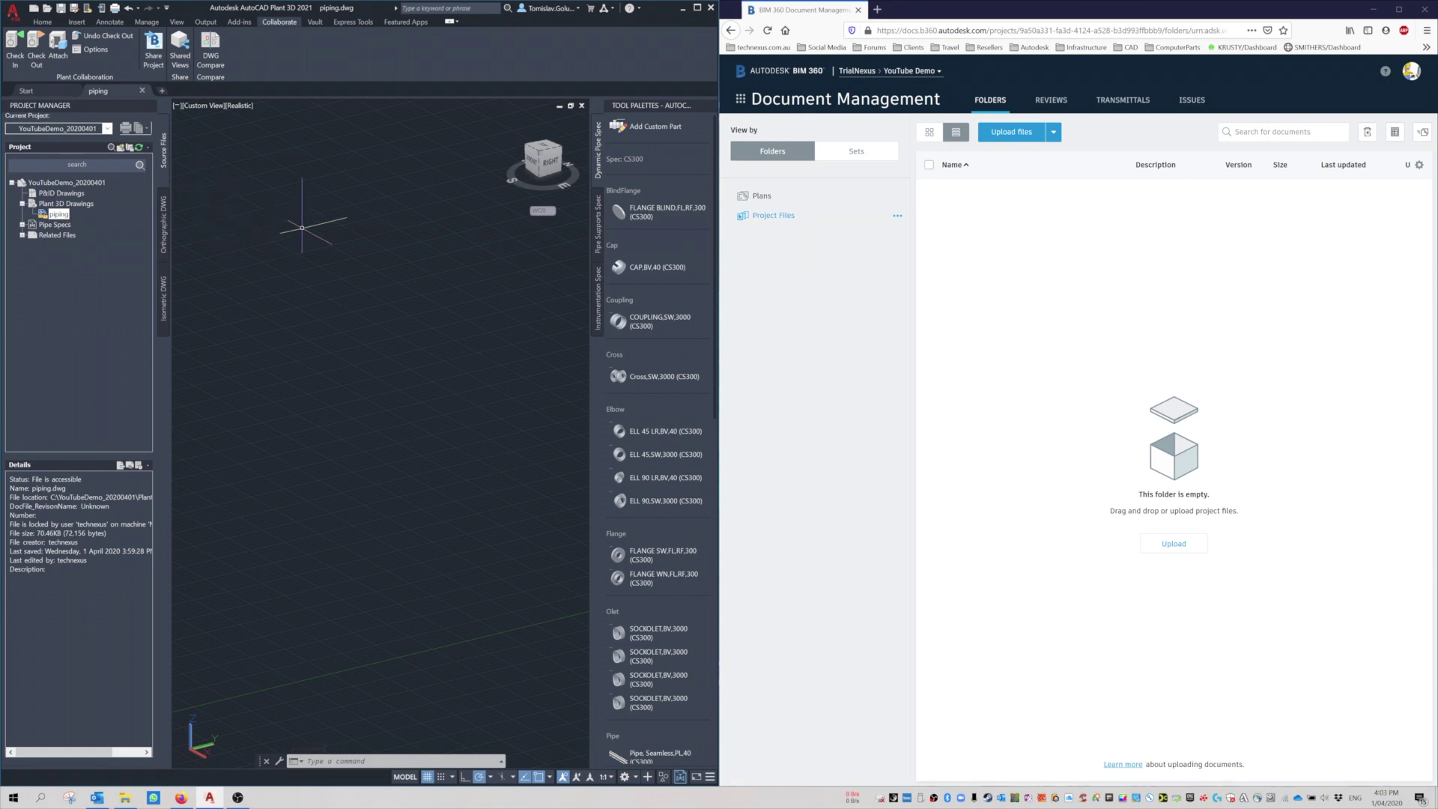
Step: Share the project, closing open drawings, and upload it to the YouTube Demo BIM 360 project
{"action": "left_click", "coordinate": [154, 57]}
{"action": "left_click_drag", "start_coordinate": [367, 150], "coordinate": [370, 289]}
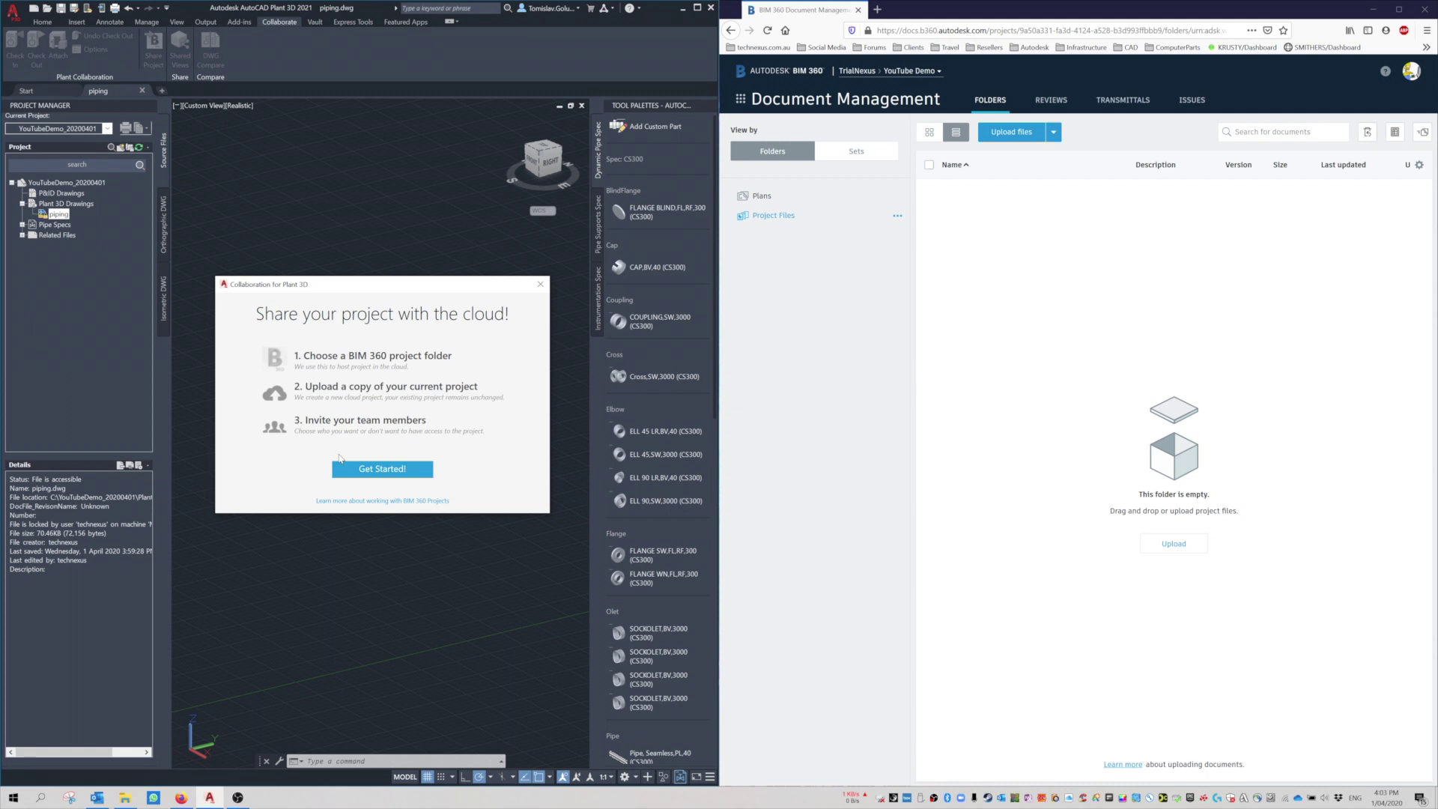
{"action": "left_click", "coordinate": [397, 471]}
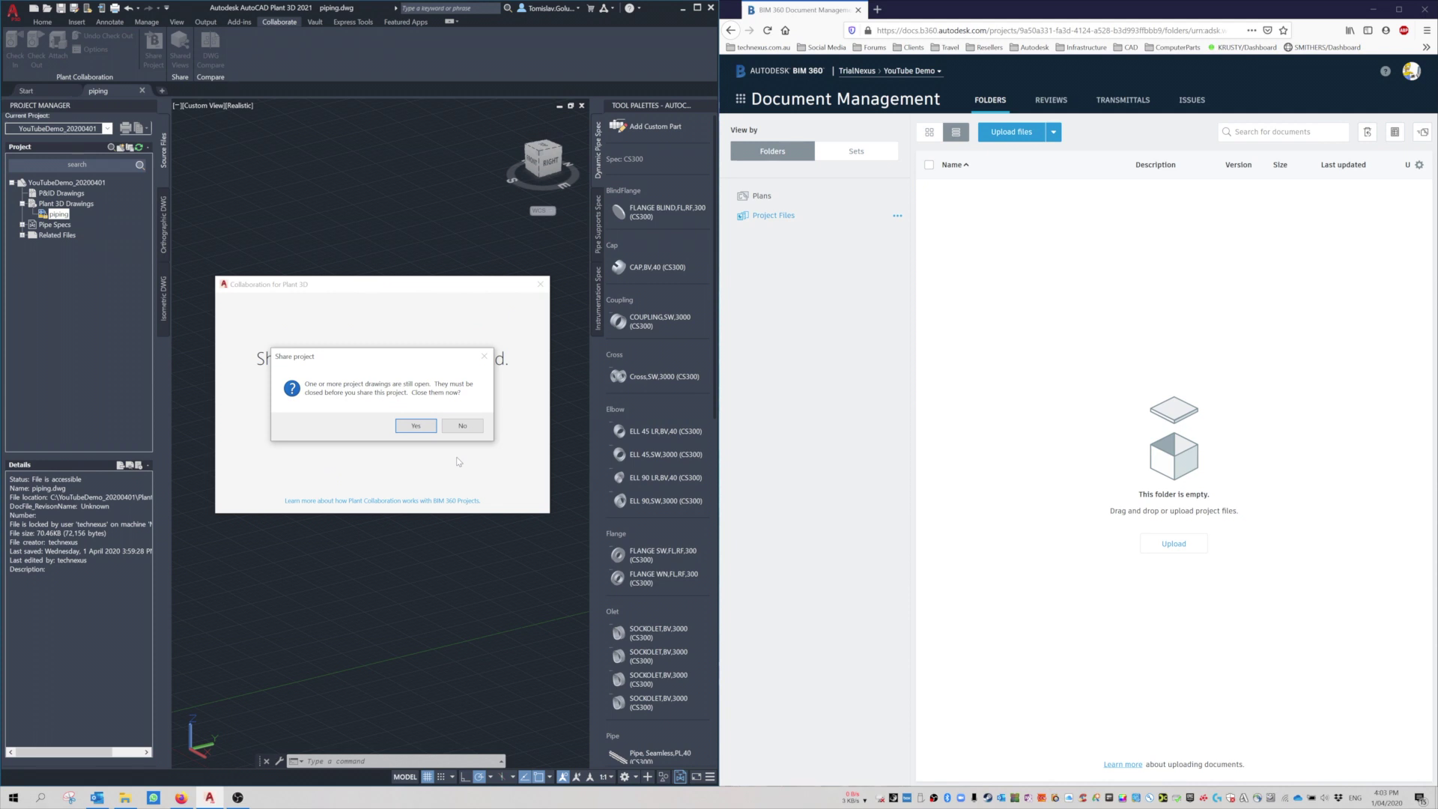
{"action": "left_click", "coordinate": [434, 430]}
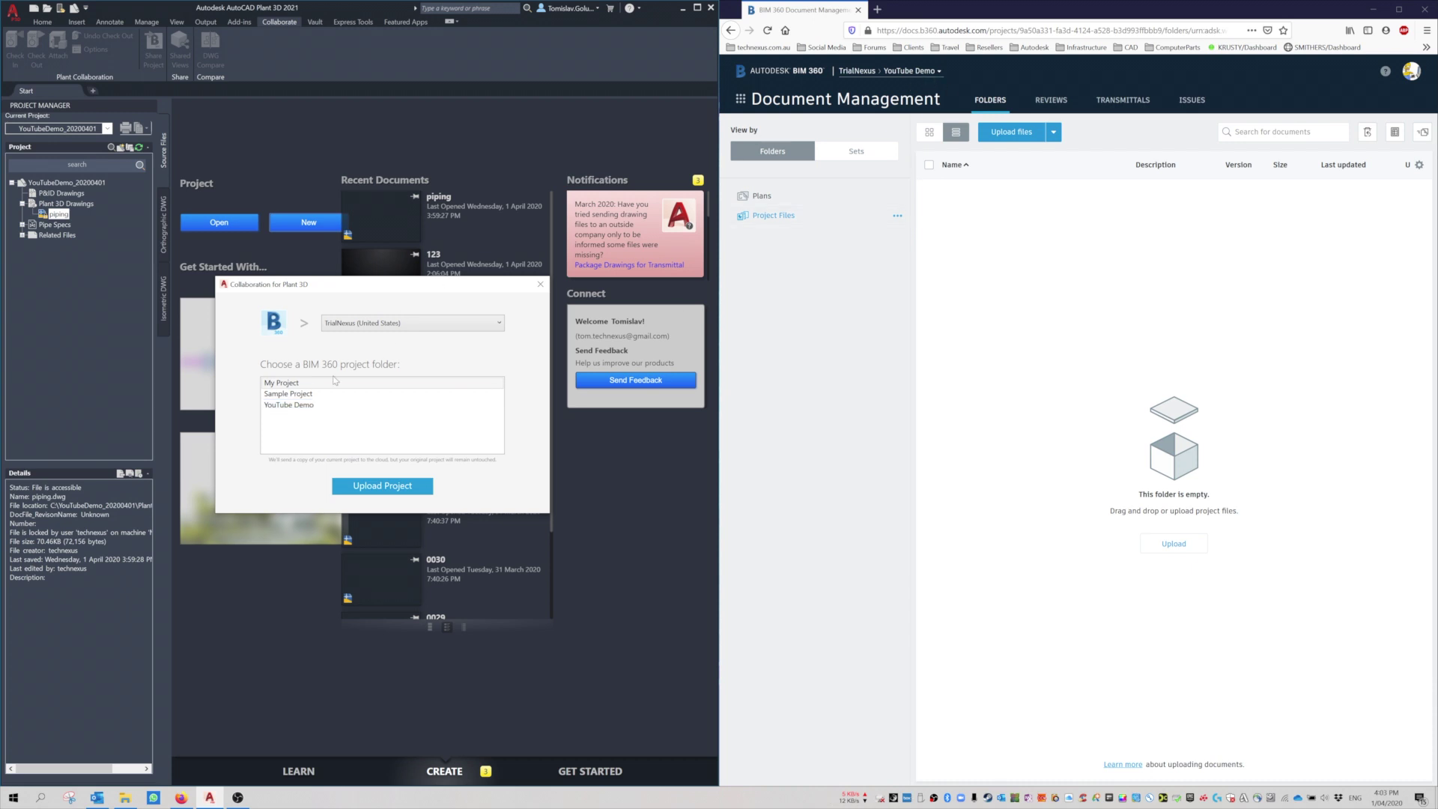
{"action": "left_click", "coordinate": [301, 408]}
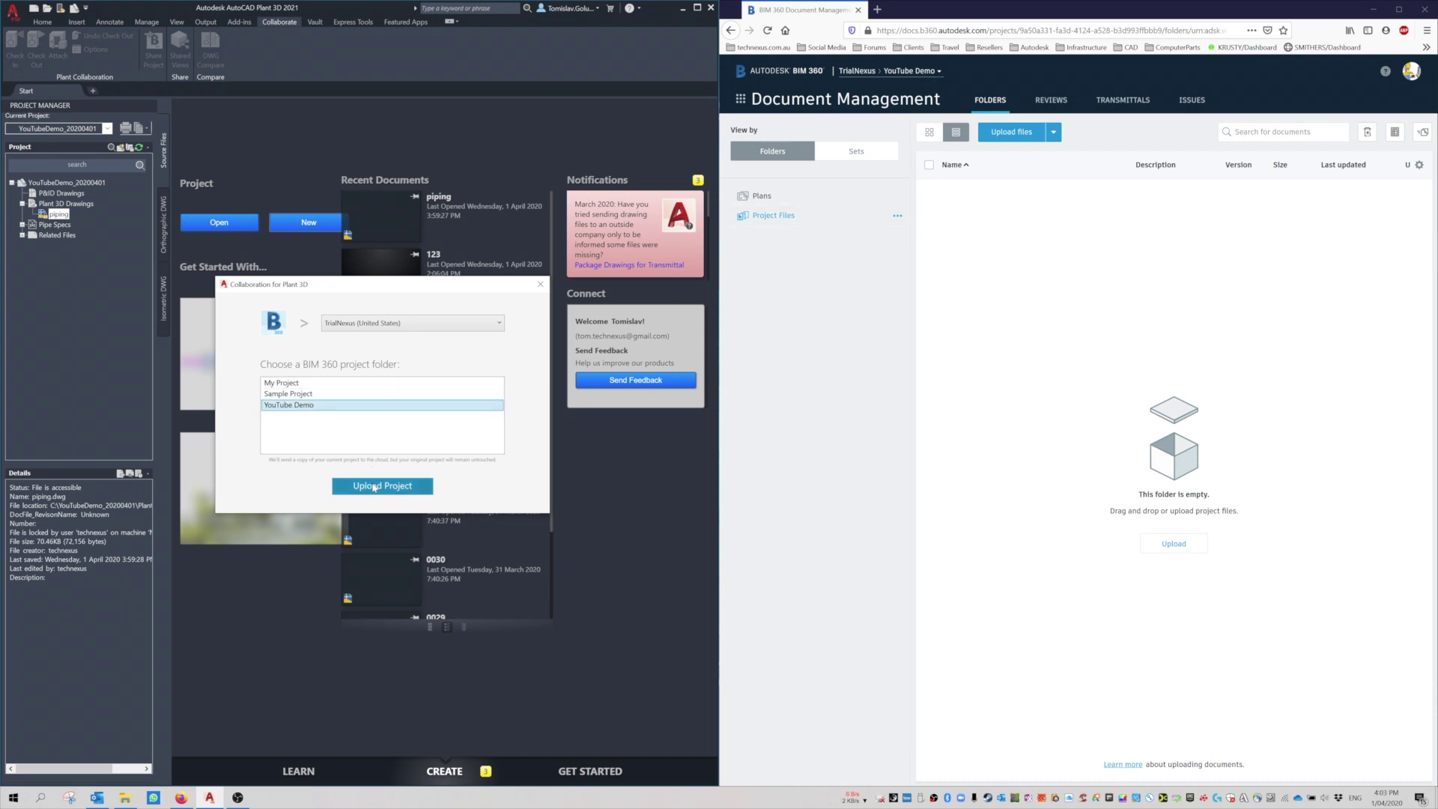
{"action": "left_click", "coordinate": [374, 488]}
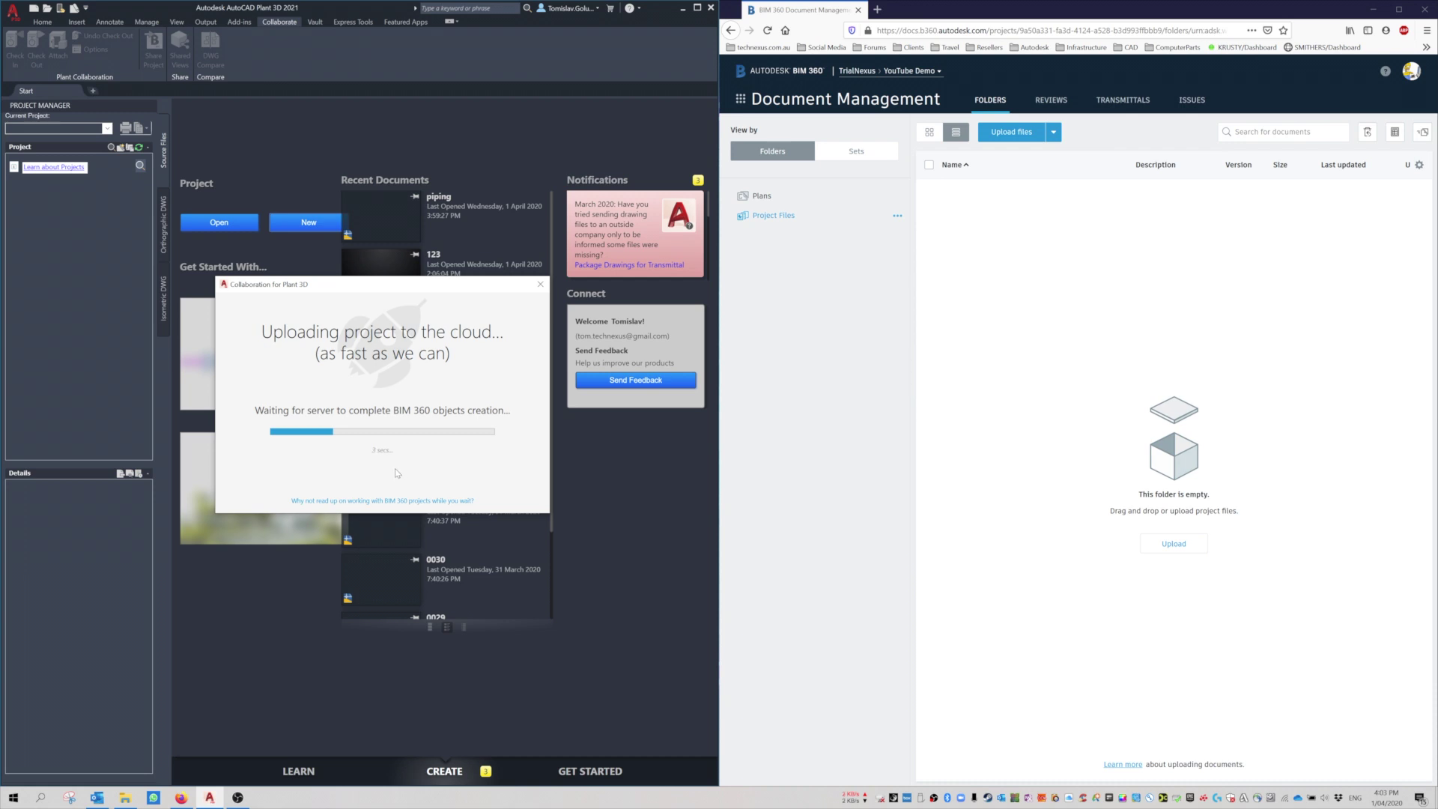
Step: Reload BIM 360 Project Files and open the new YouTubeDemo_20200401 folder
{"action": "left_click", "coordinate": [804, 220]}
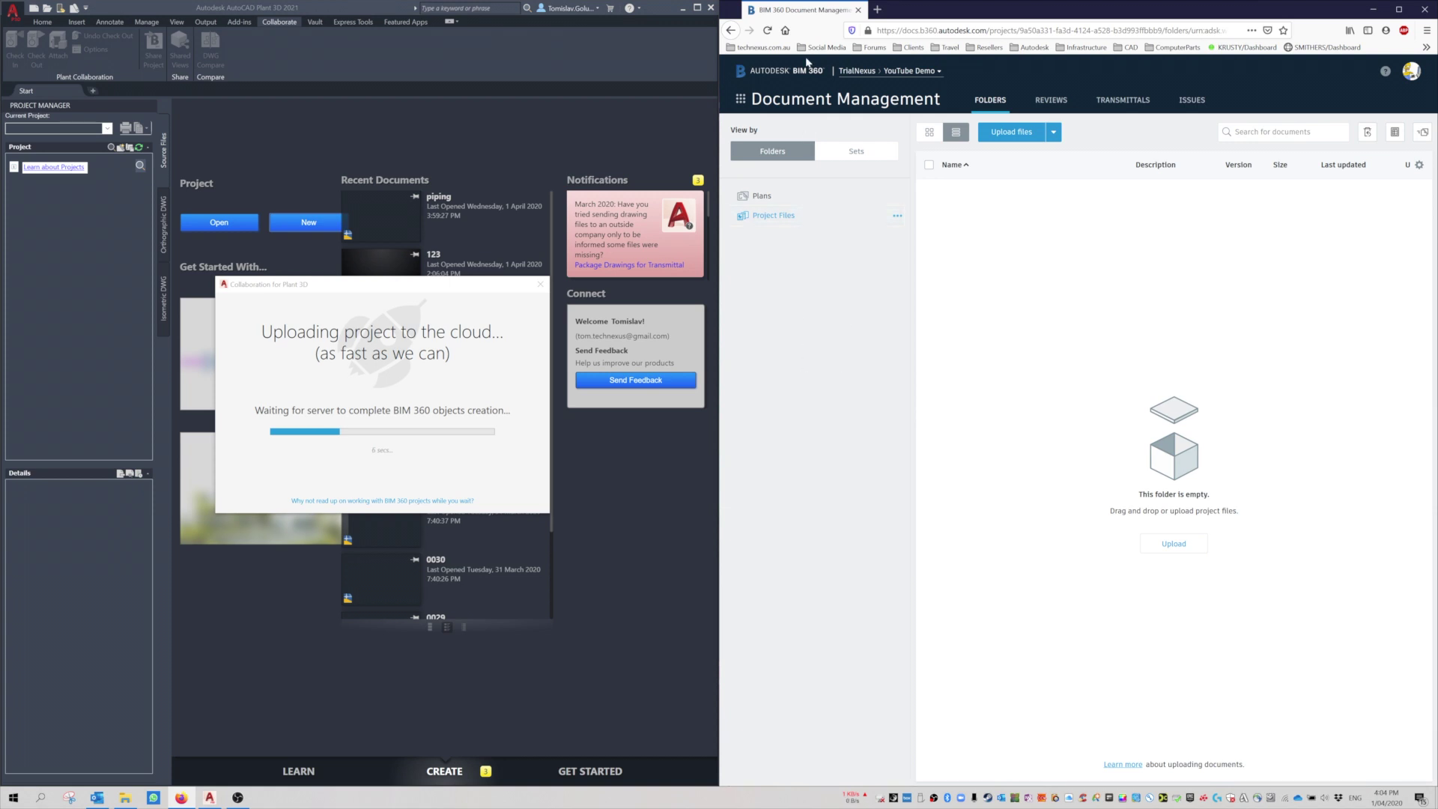
{"action": "left_click", "coordinate": [768, 30]}
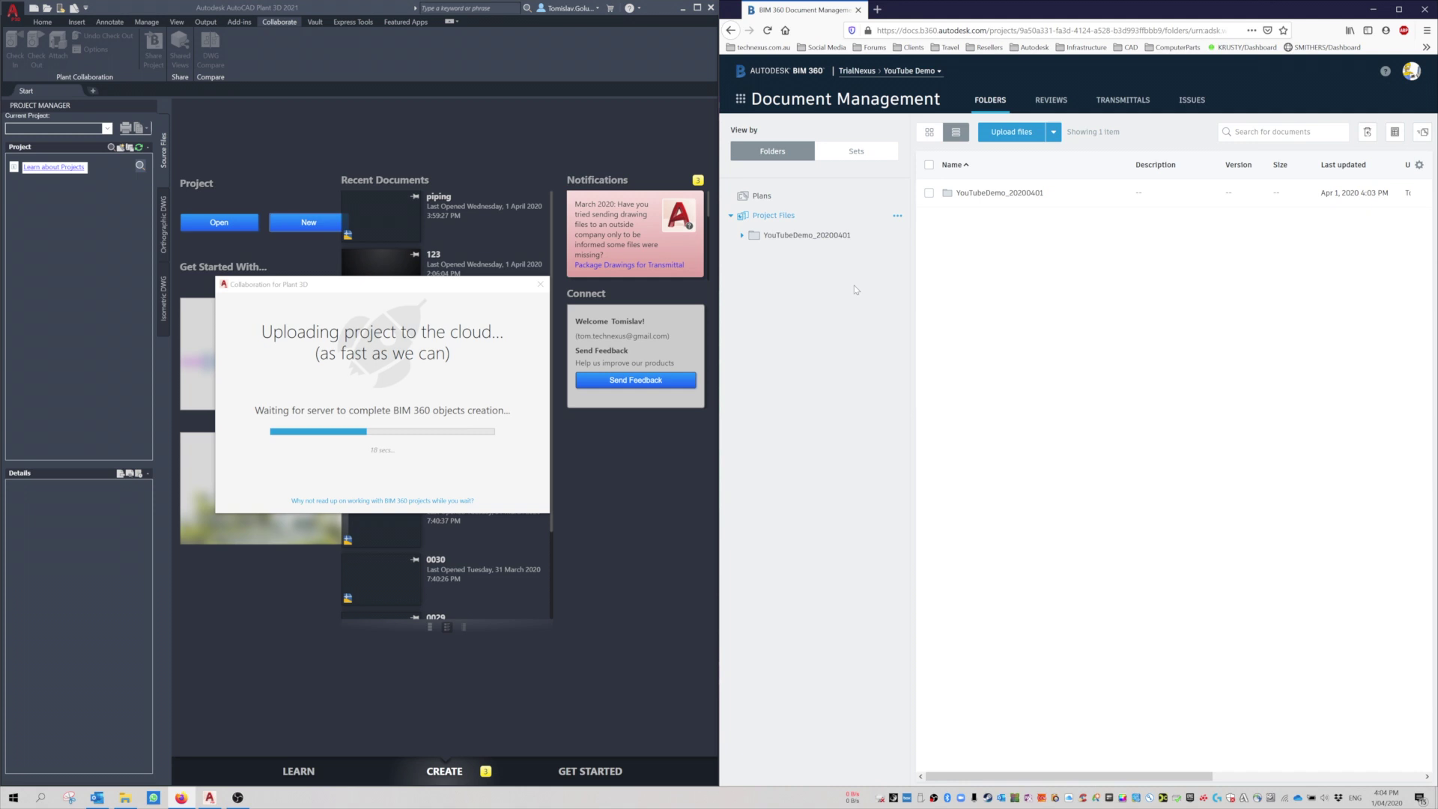
{"action": "left_click", "coordinate": [802, 240]}
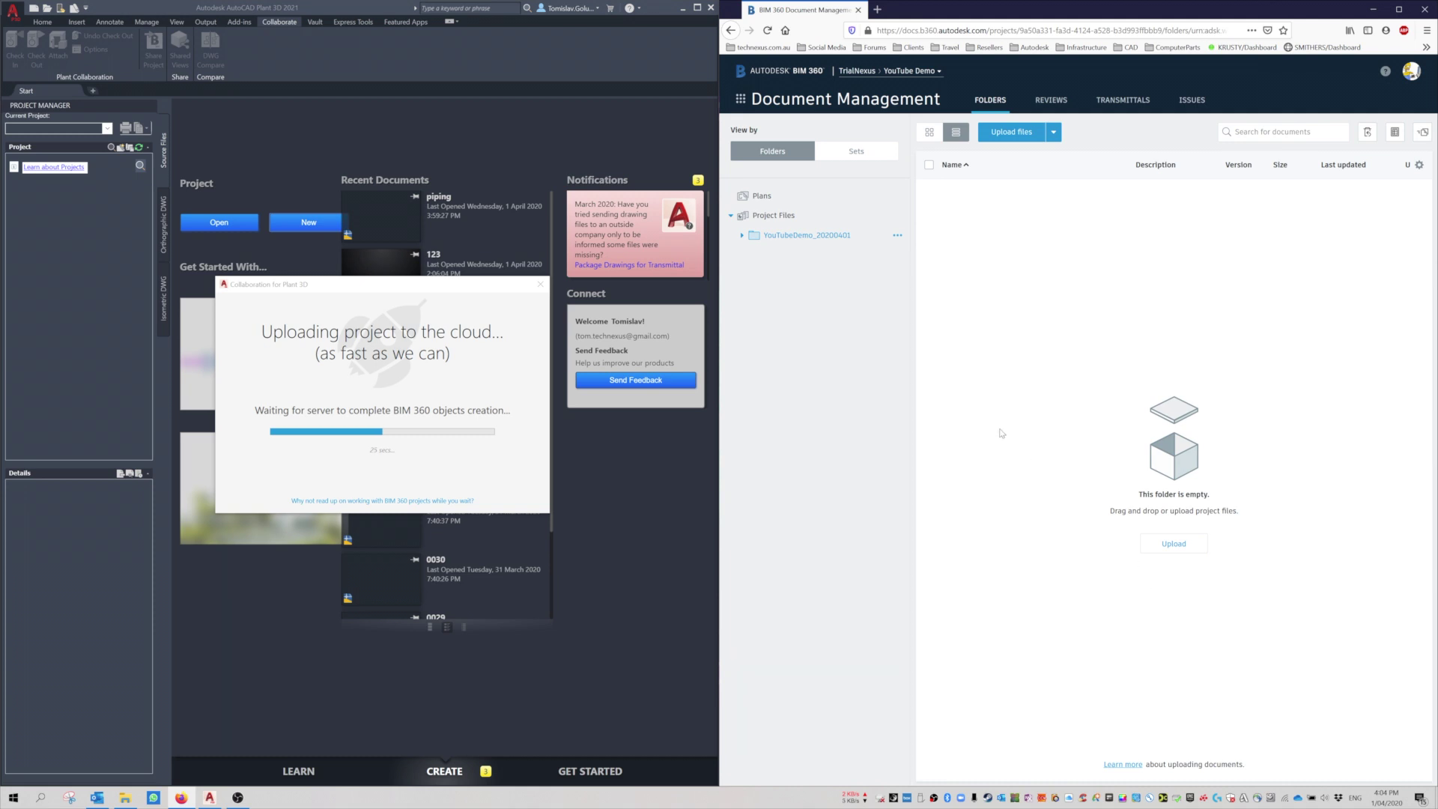
Step: Reopen YouTubeDemo_20200401 so its 23 uploaded subfolders and files are listed
{"action": "left_click", "coordinate": [839, 235]}
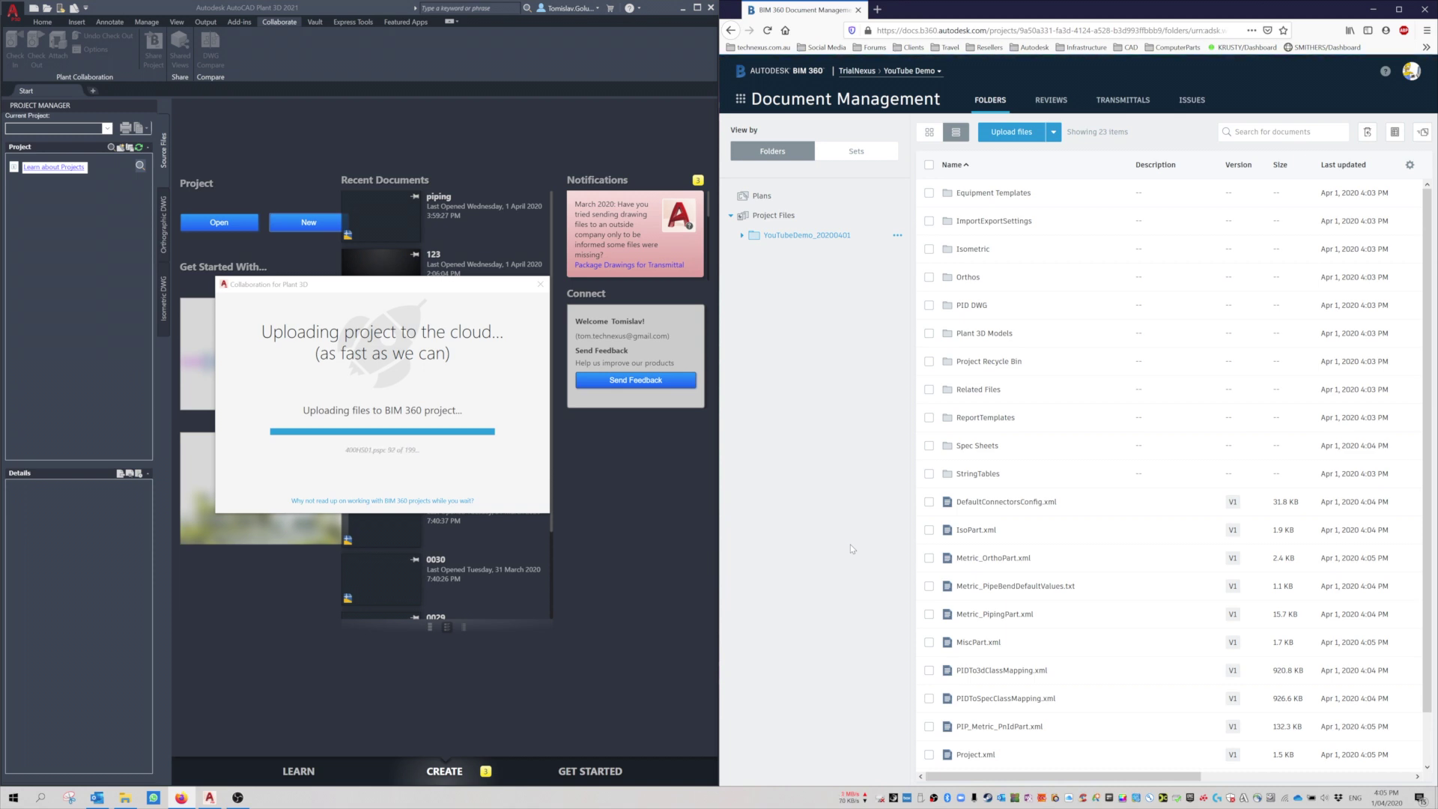
Step: Open the Plant 3D Models, PID DWG, Related Files and Spec Sheets folders
{"action": "left_click", "coordinate": [987, 337]}
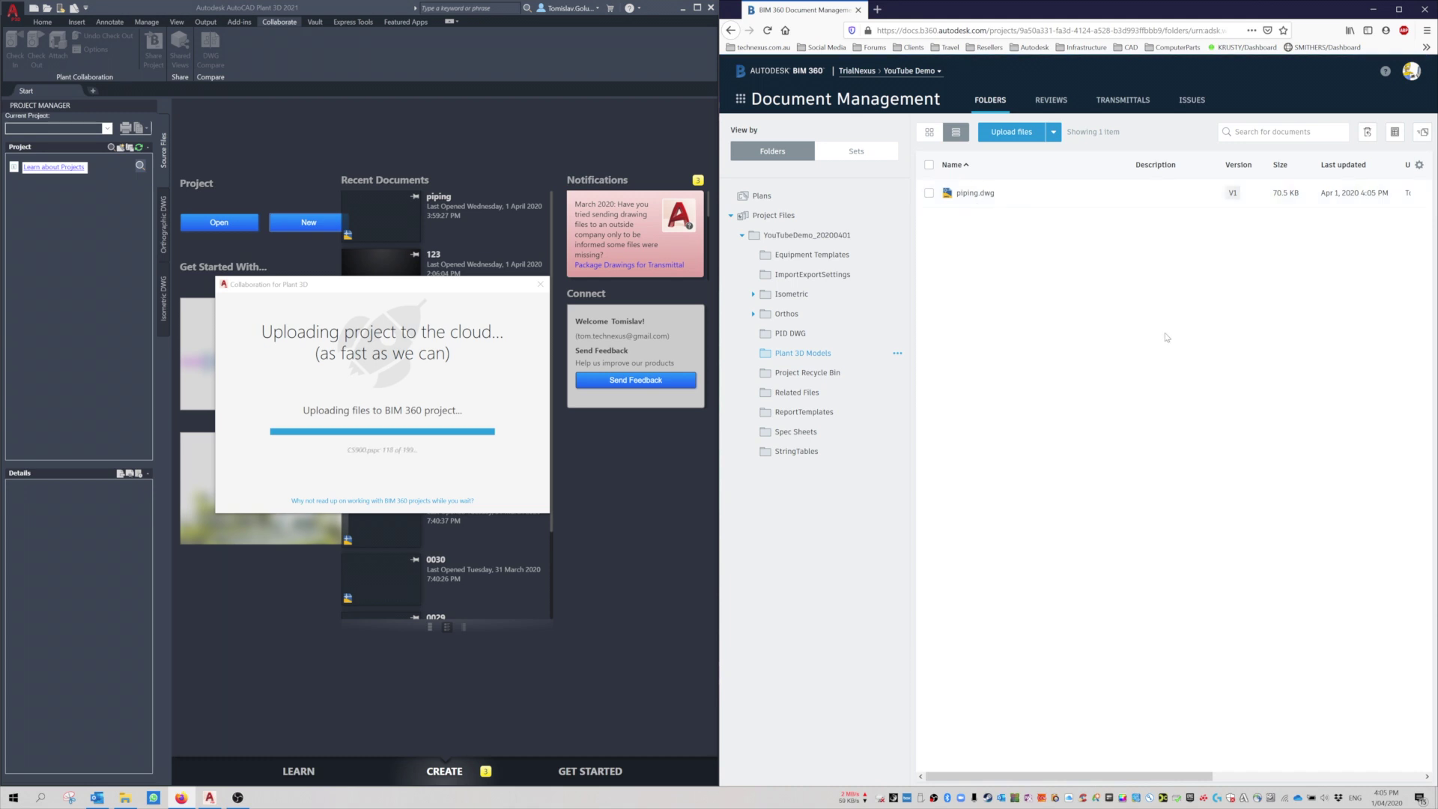
{"action": "left_click", "coordinate": [806, 335]}
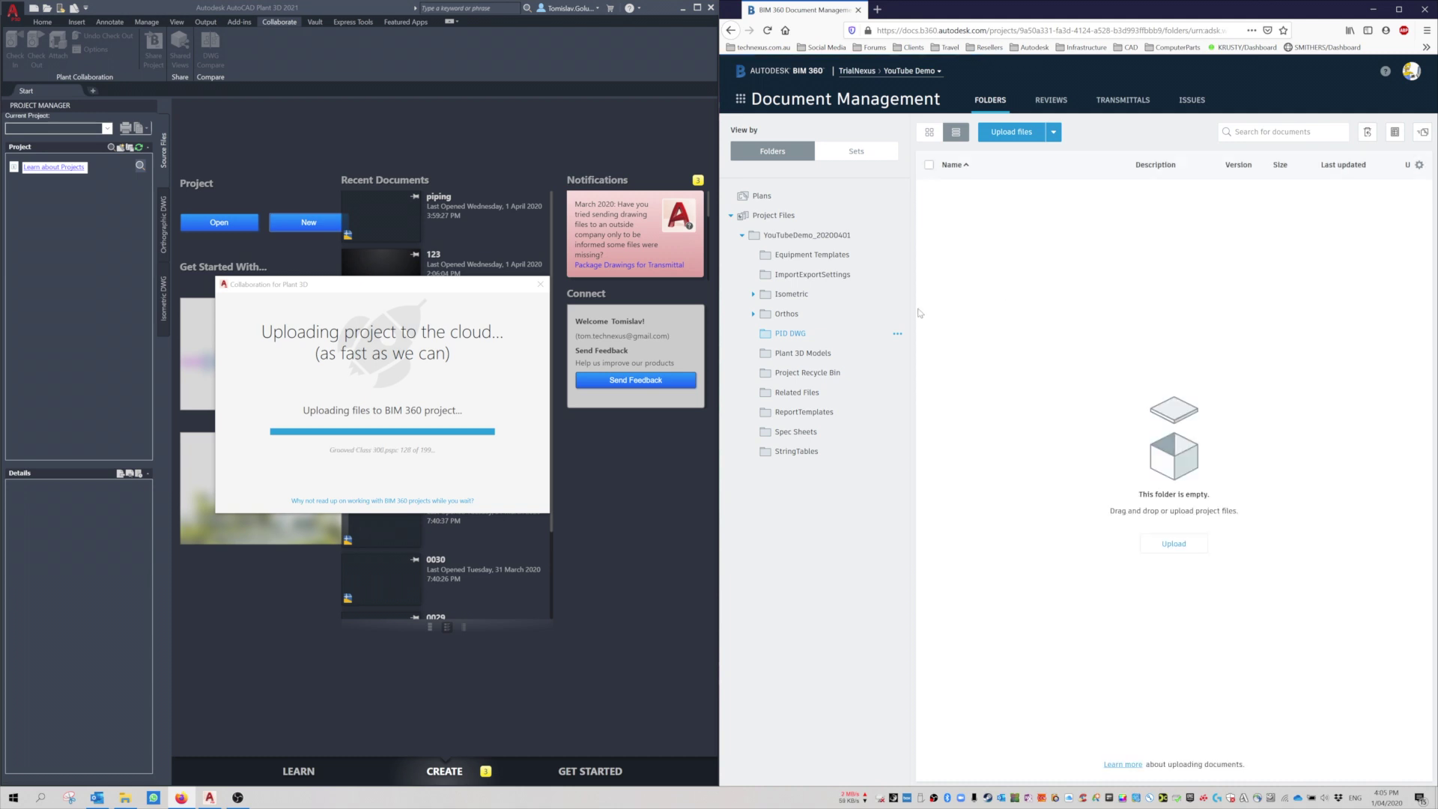
{"action": "left_click", "coordinate": [810, 398]}
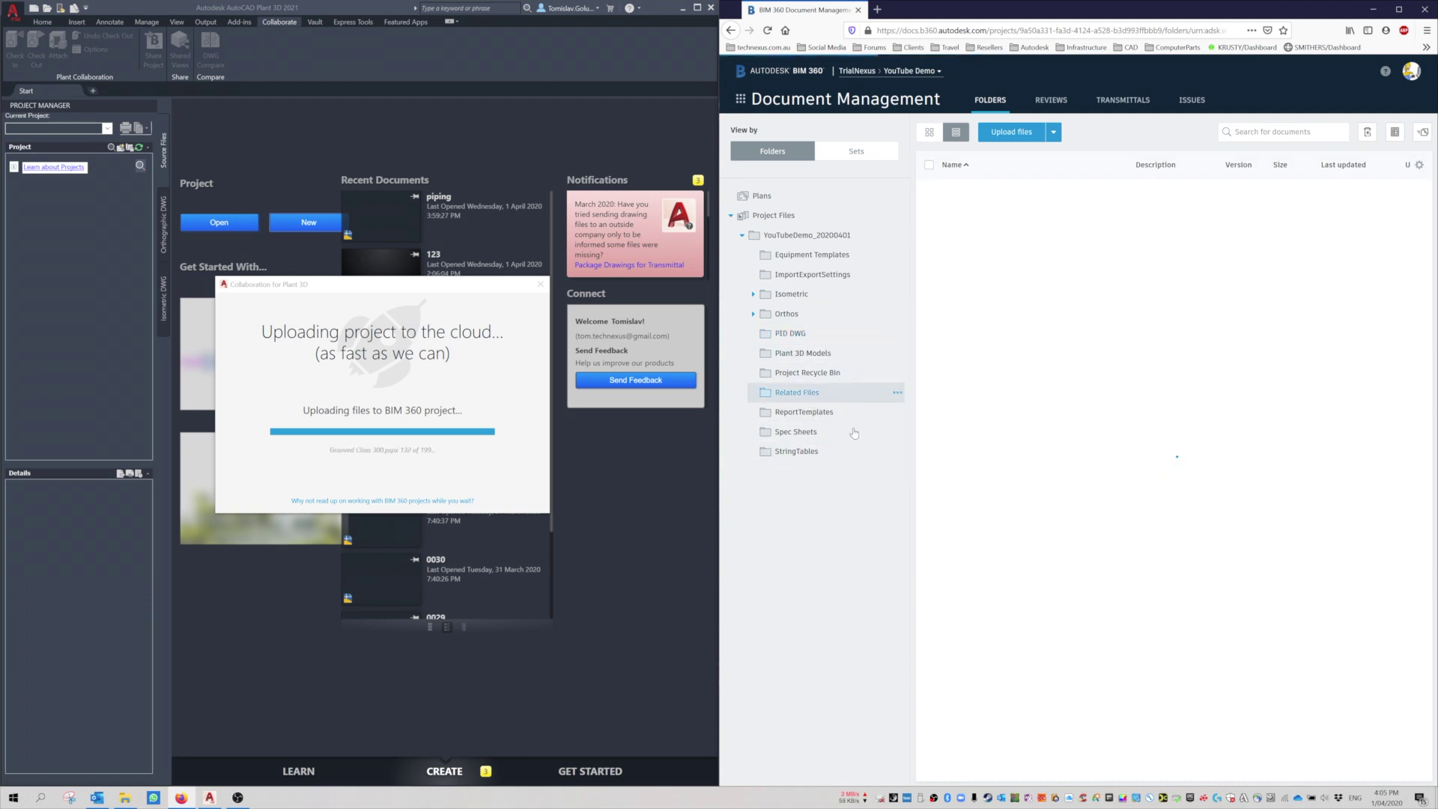
{"action": "left_click", "coordinate": [815, 441]}
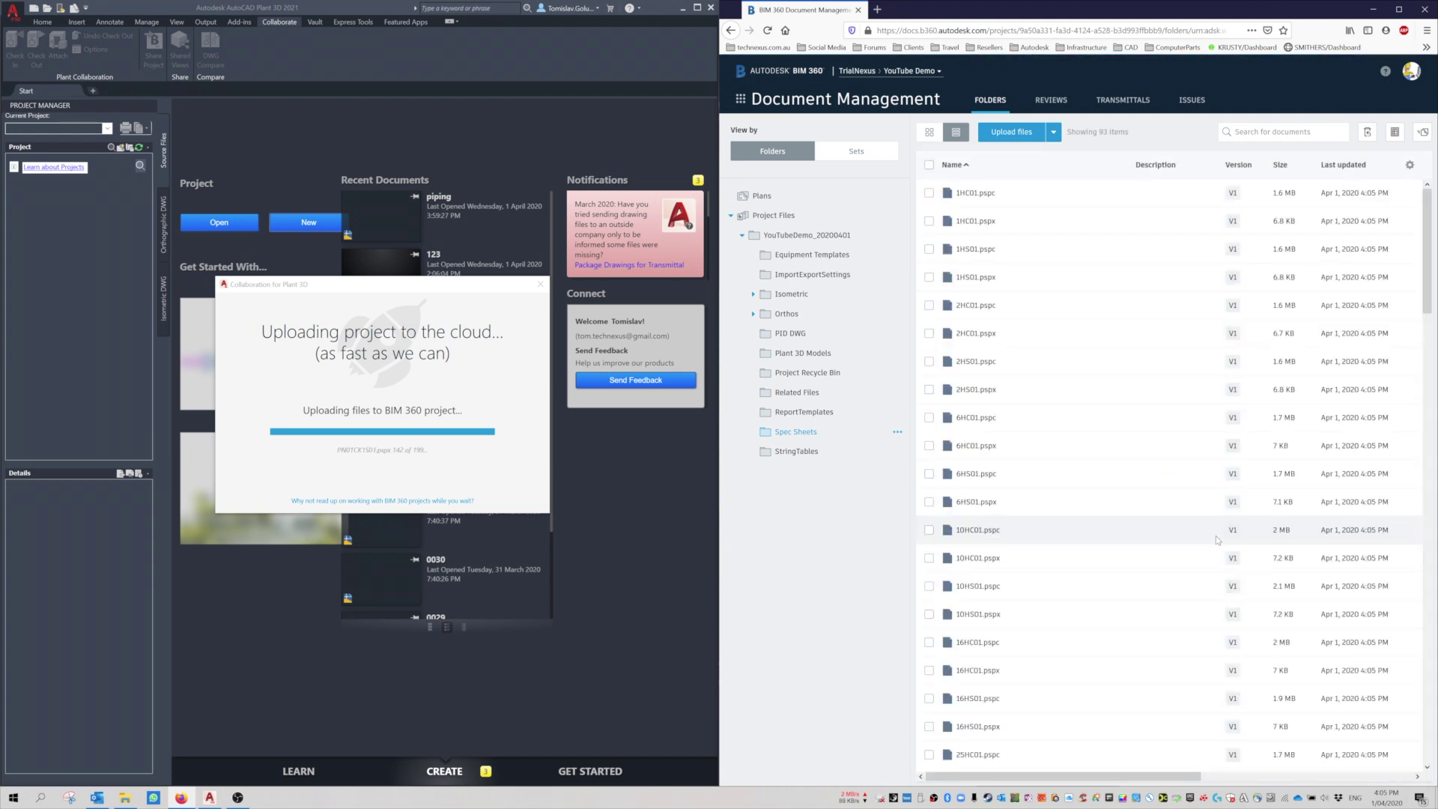
Step: Scroll through the file listings and return to the YouTubeDemo_20200401 folder
{"action": "scroll", "coordinate": [1110, 422], "scroll_direction": "down", "scroll_amount": 3}
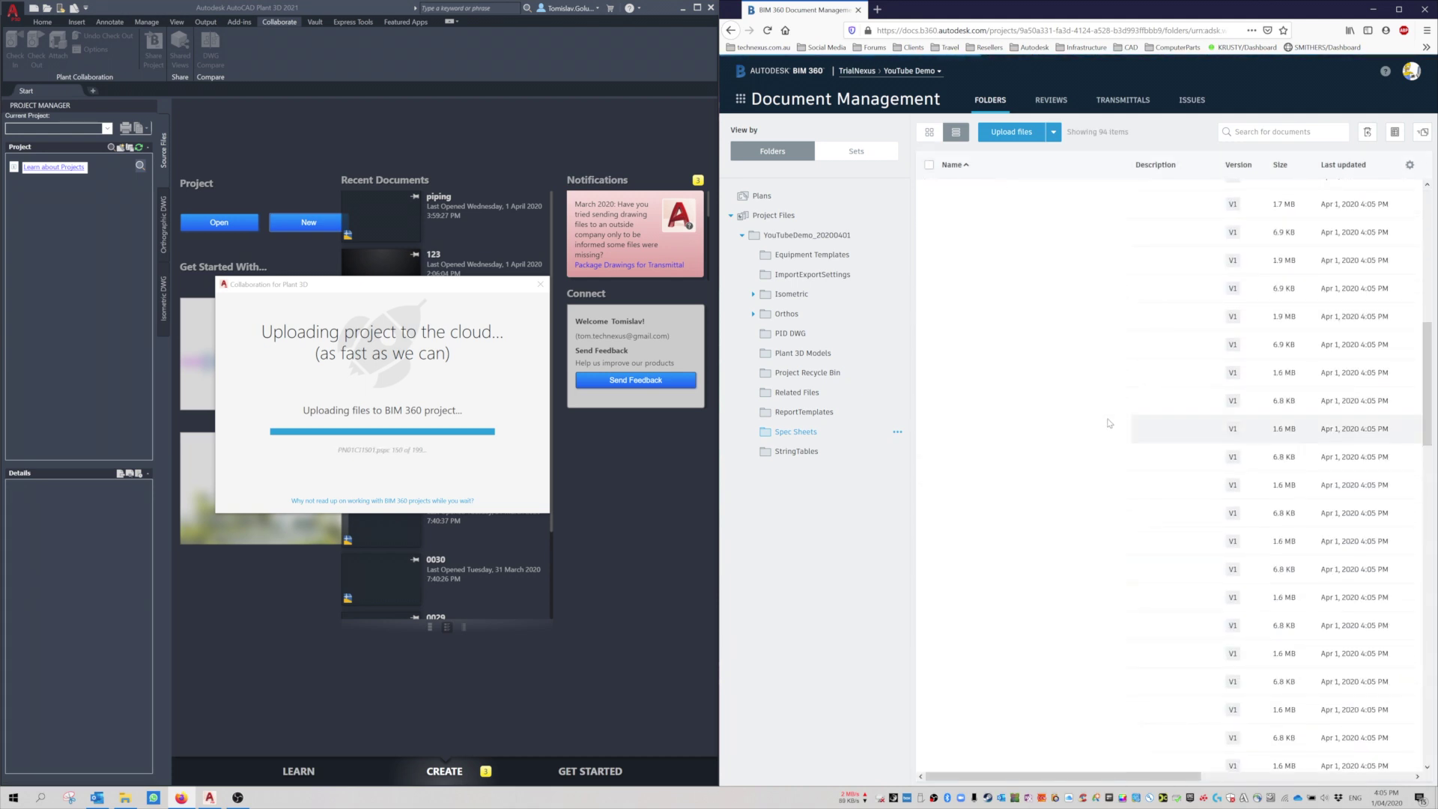
{"action": "scroll", "coordinate": [1110, 422], "scroll_direction": "down", "scroll_amount": 10}
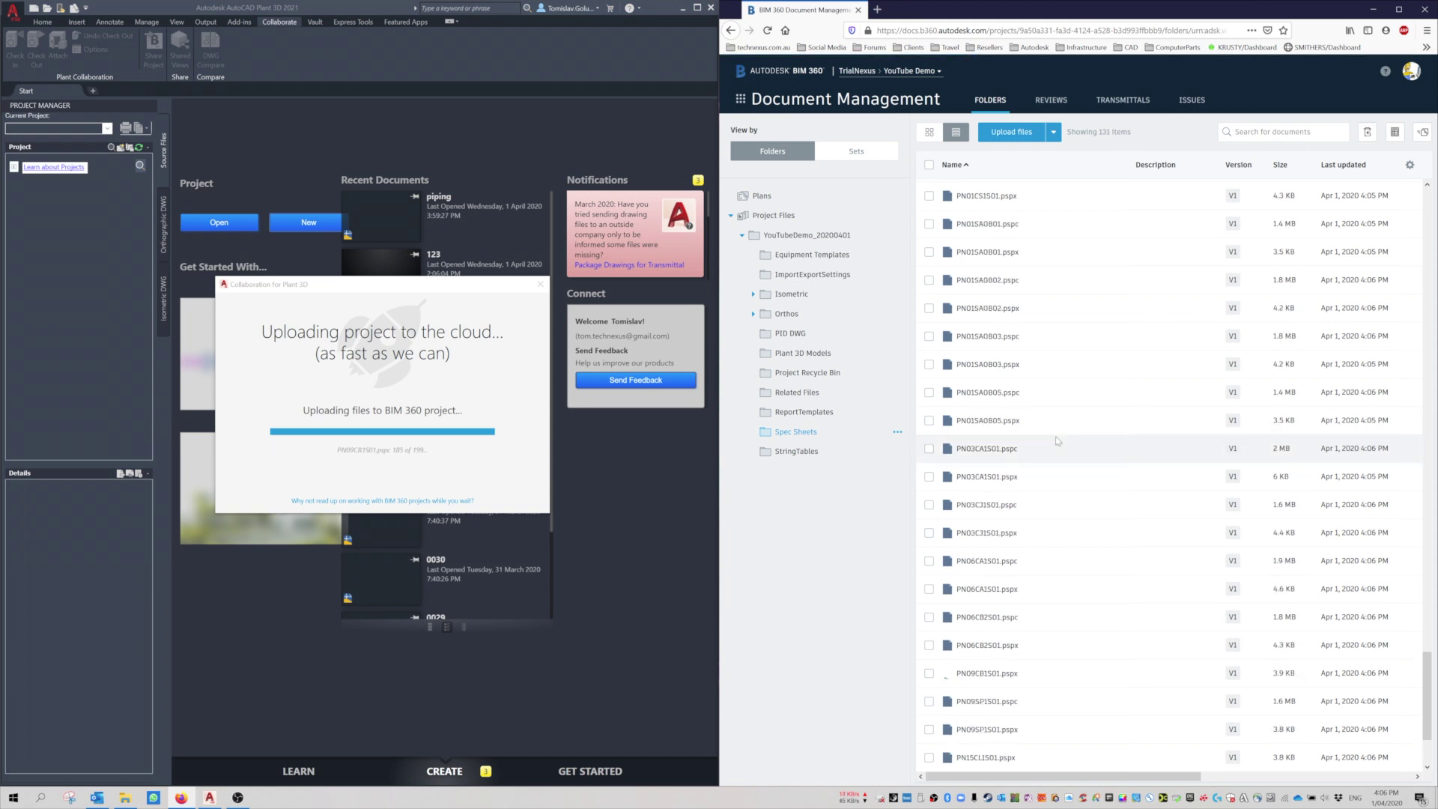
{"action": "scroll", "coordinate": [1058, 442], "scroll_direction": "down", "scroll_amount": 2}
{"action": "scroll", "coordinate": [1057, 441], "scroll_direction": "down", "scroll_amount": 2}
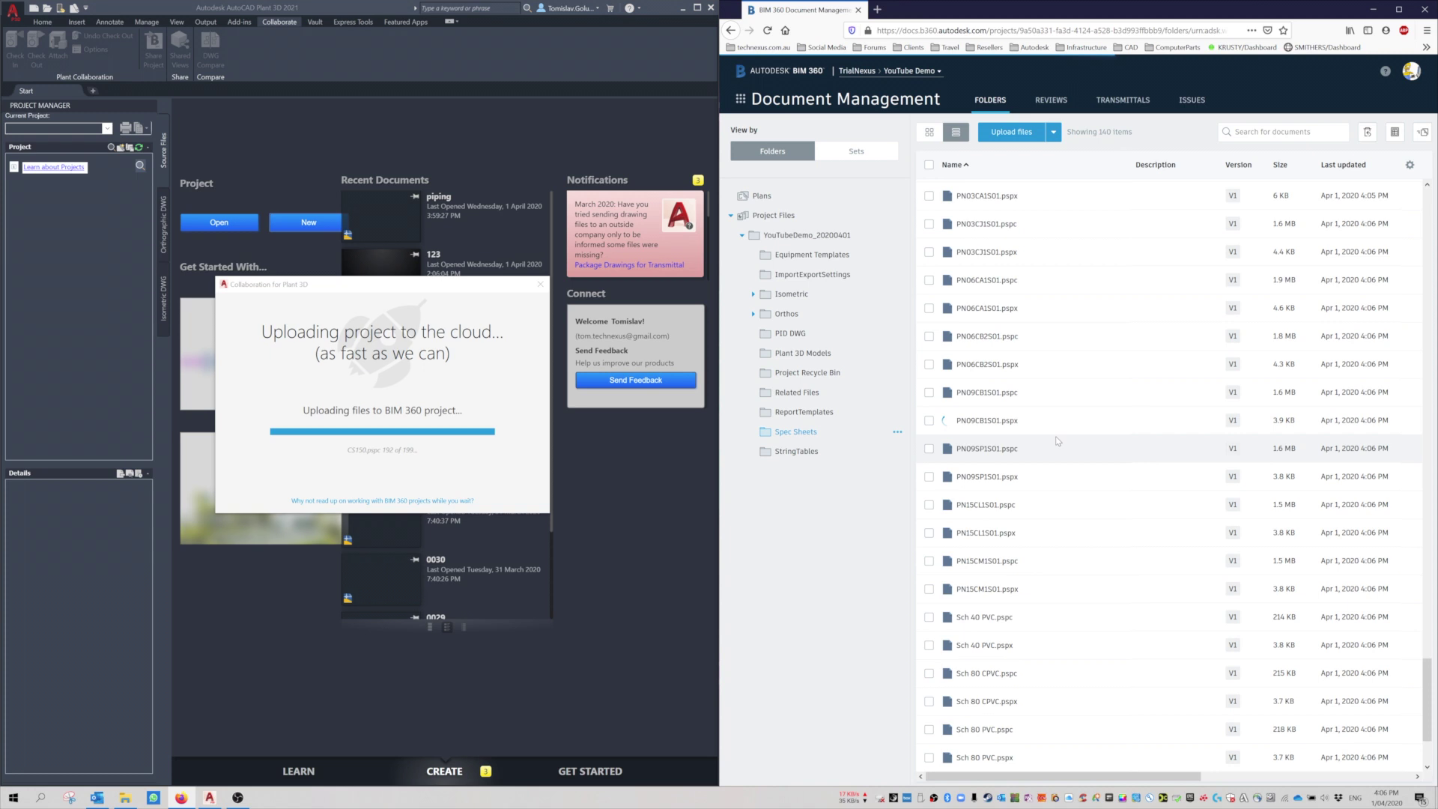
{"action": "scroll", "coordinate": [1112, 502], "scroll_direction": "up", "scroll_amount": 1}
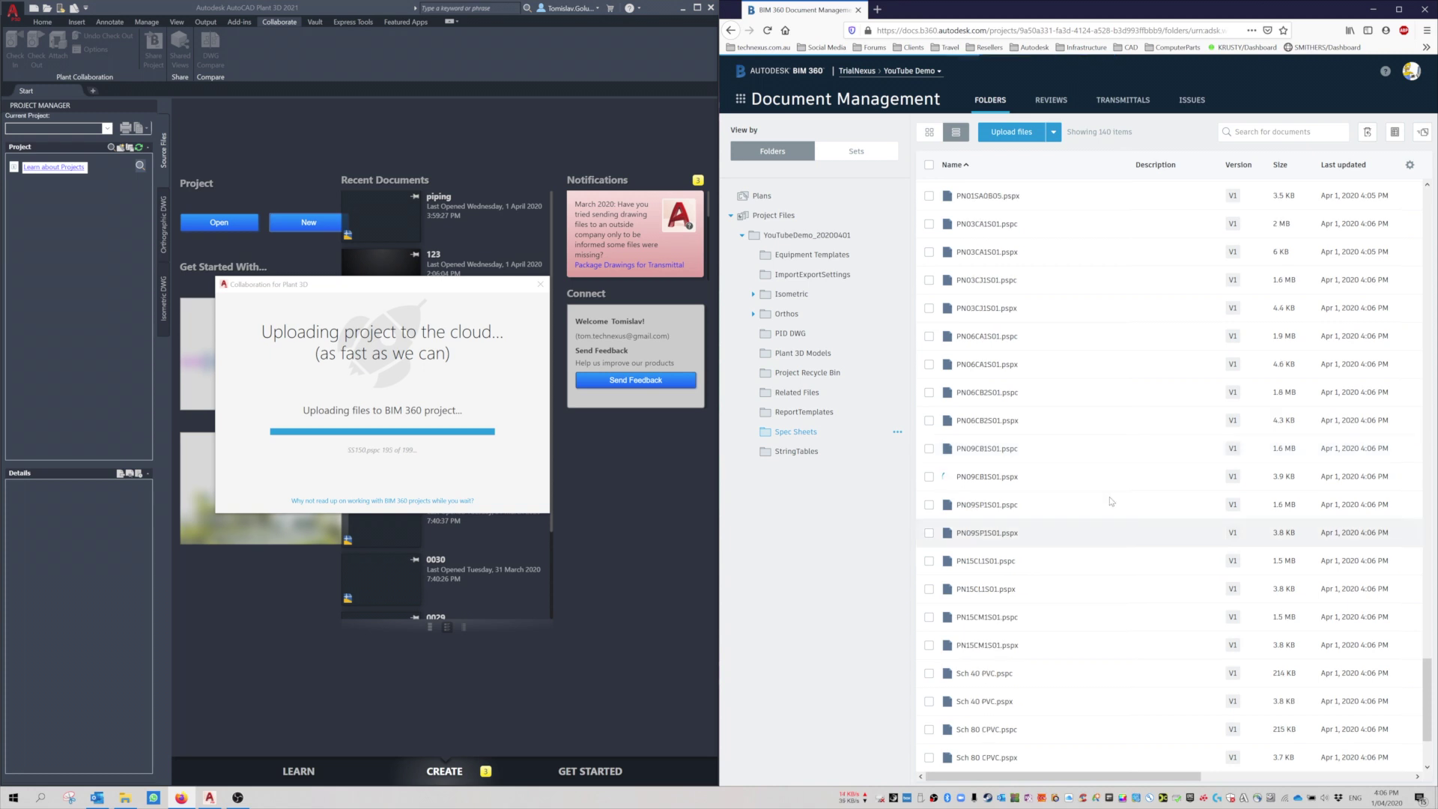
{"action": "scroll", "coordinate": [1110, 495], "scroll_direction": "down", "scroll_amount": 1}
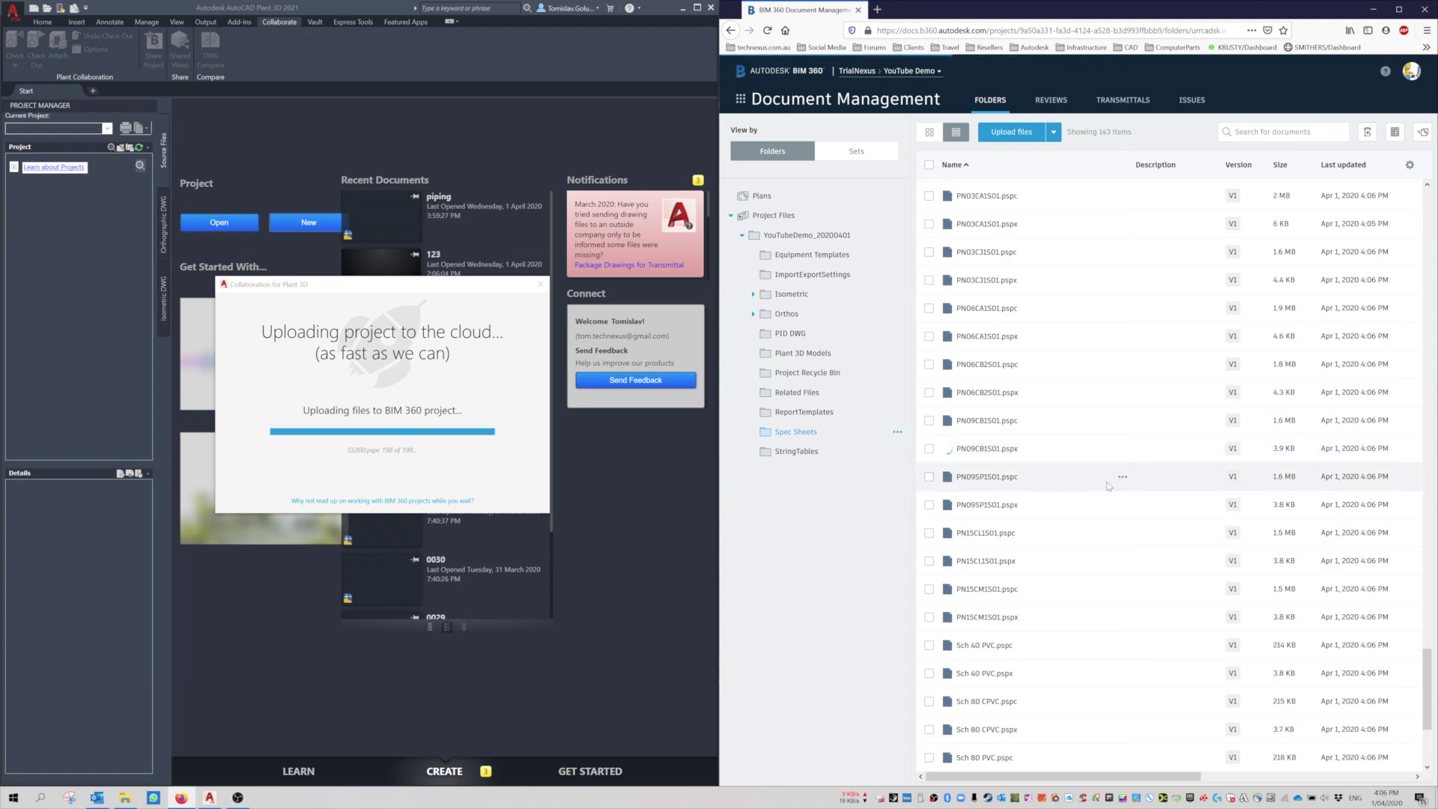
{"action": "scroll", "coordinate": [1109, 486], "scroll_direction": "down", "scroll_amount": 1}
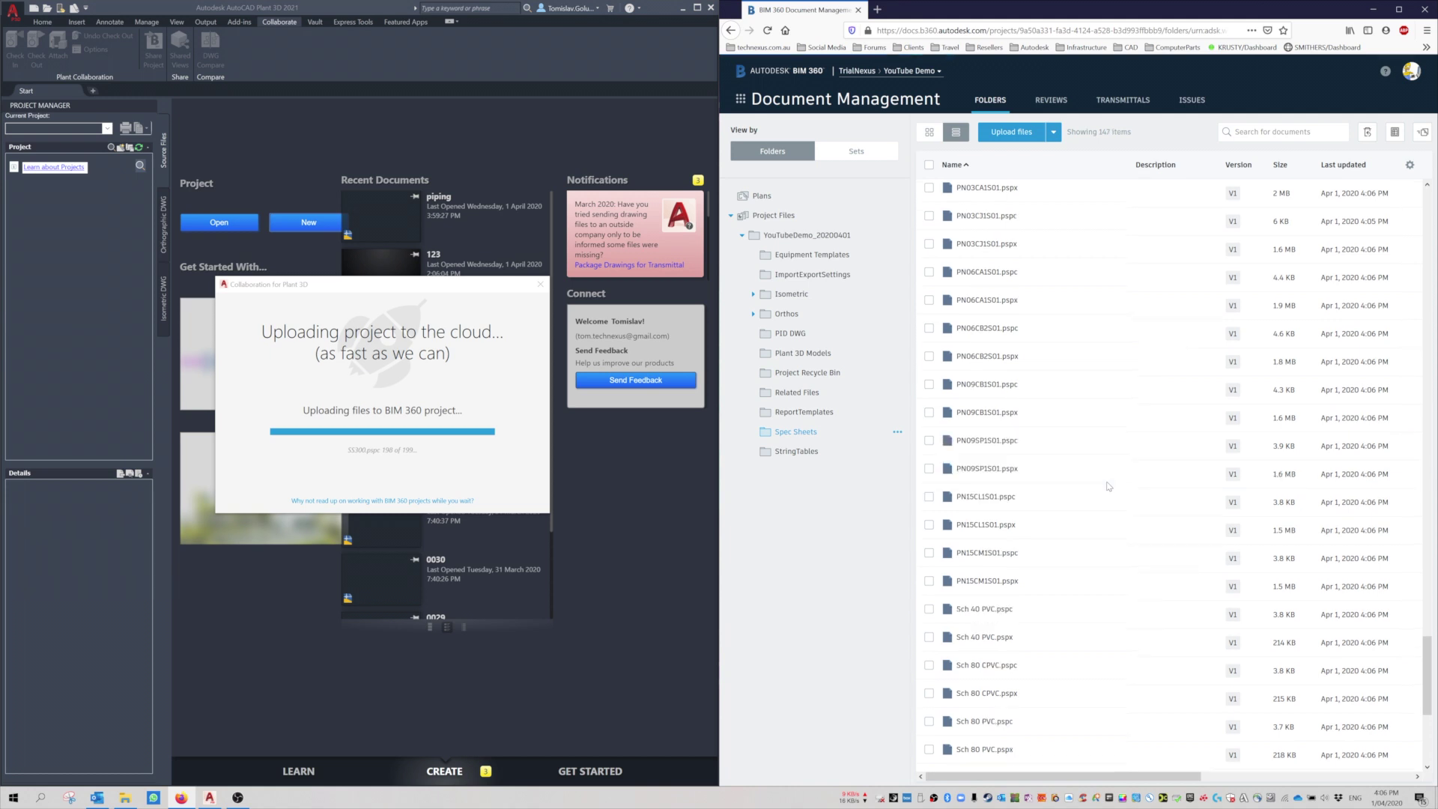
{"action": "scroll", "coordinate": [1108, 486], "scroll_direction": "down", "scroll_amount": 5}
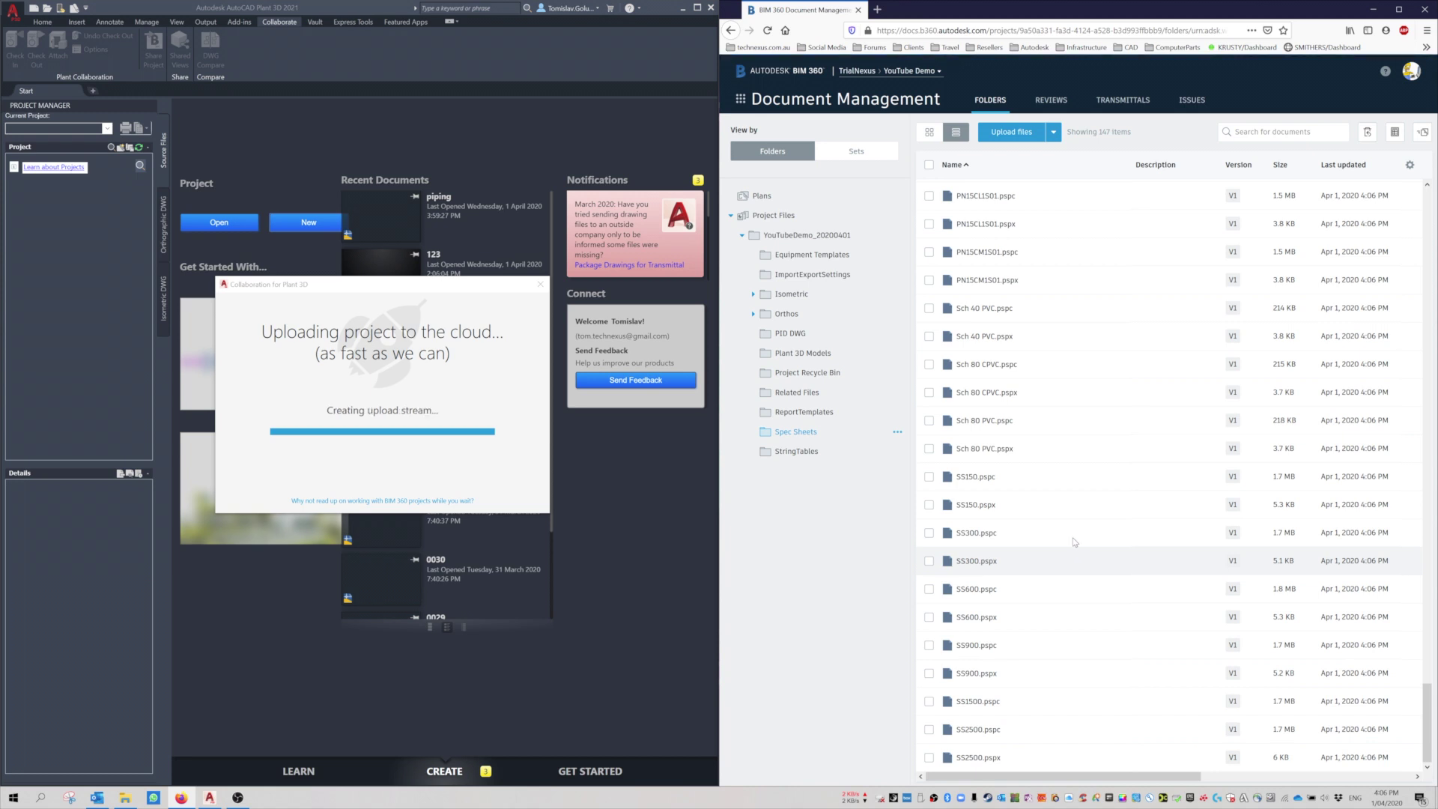
{"action": "scroll", "coordinate": [1075, 541], "scroll_direction": "up", "scroll_amount": 15}
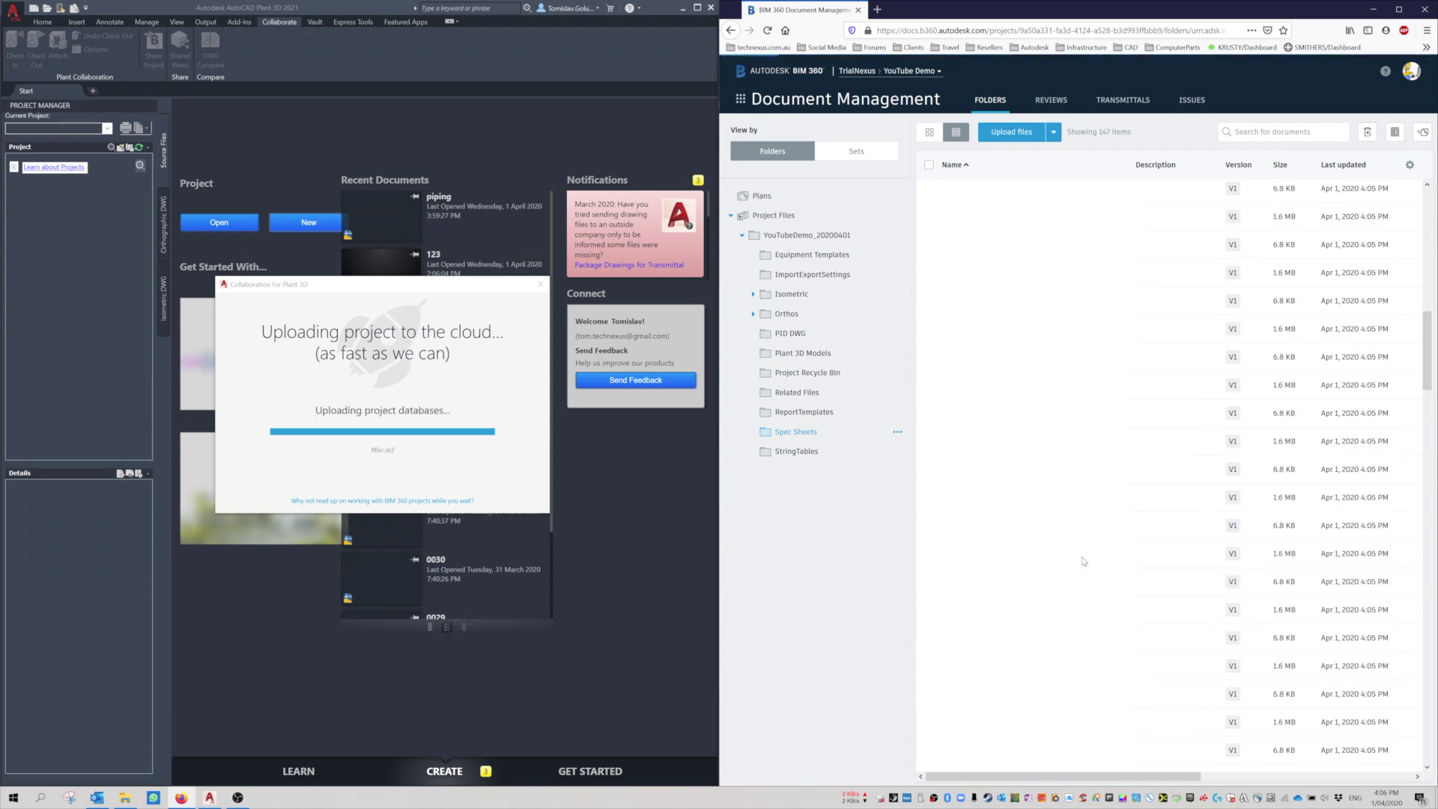
{"action": "scroll", "coordinate": [1084, 543], "scroll_direction": "up", "scroll_amount": 10}
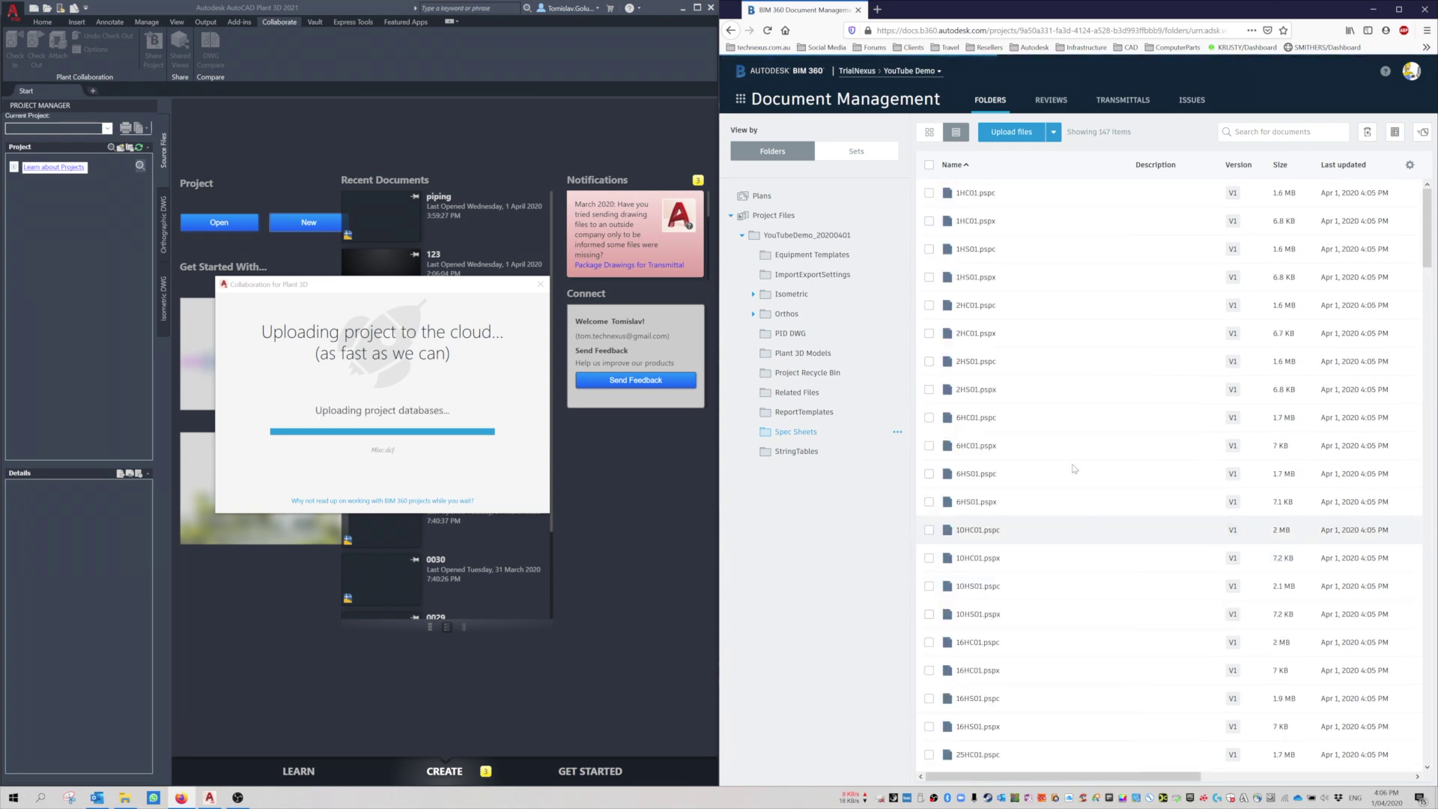
{"action": "left_click", "coordinate": [792, 236]}
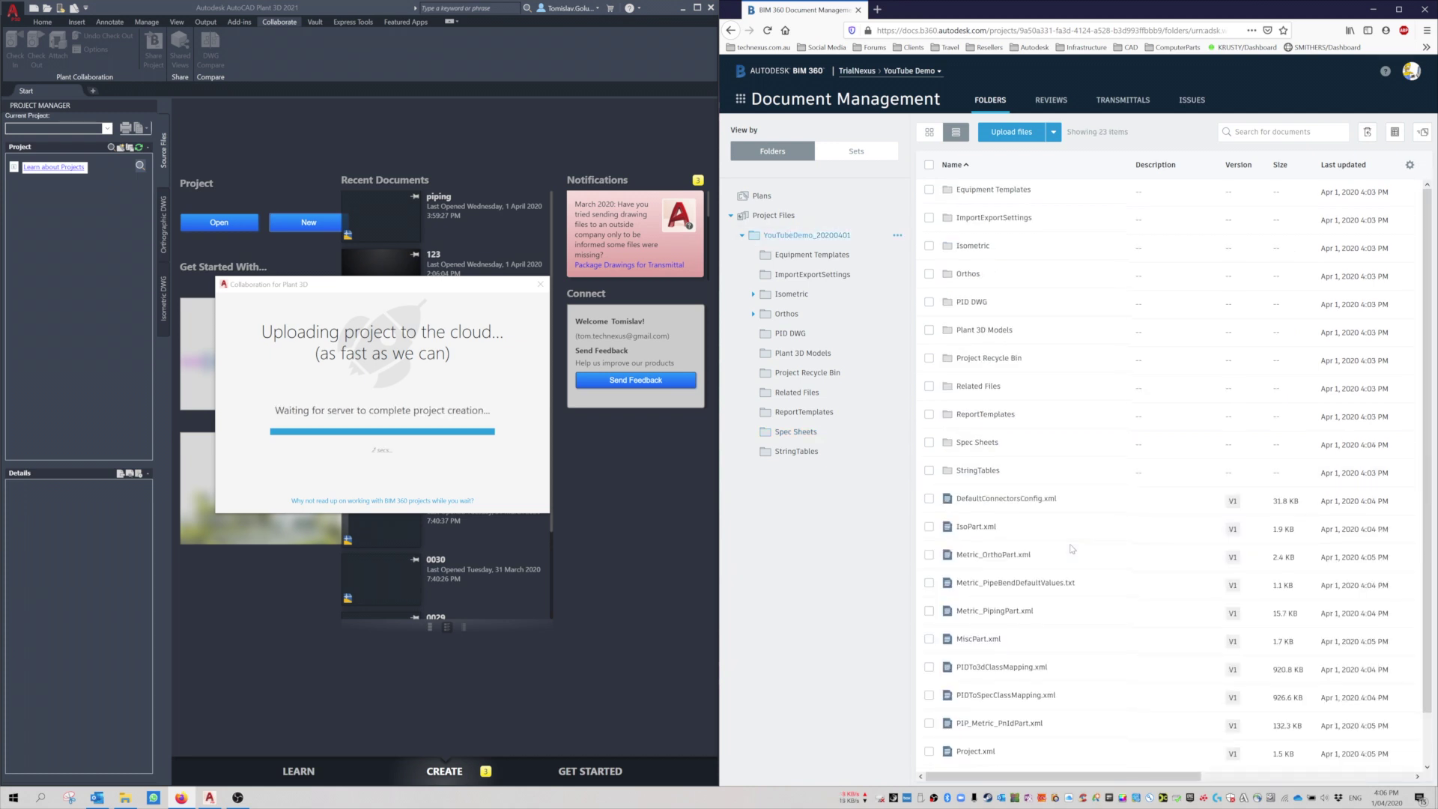
{"action": "scroll", "coordinate": [1075, 570], "scroll_direction": "down", "scroll_amount": 1}
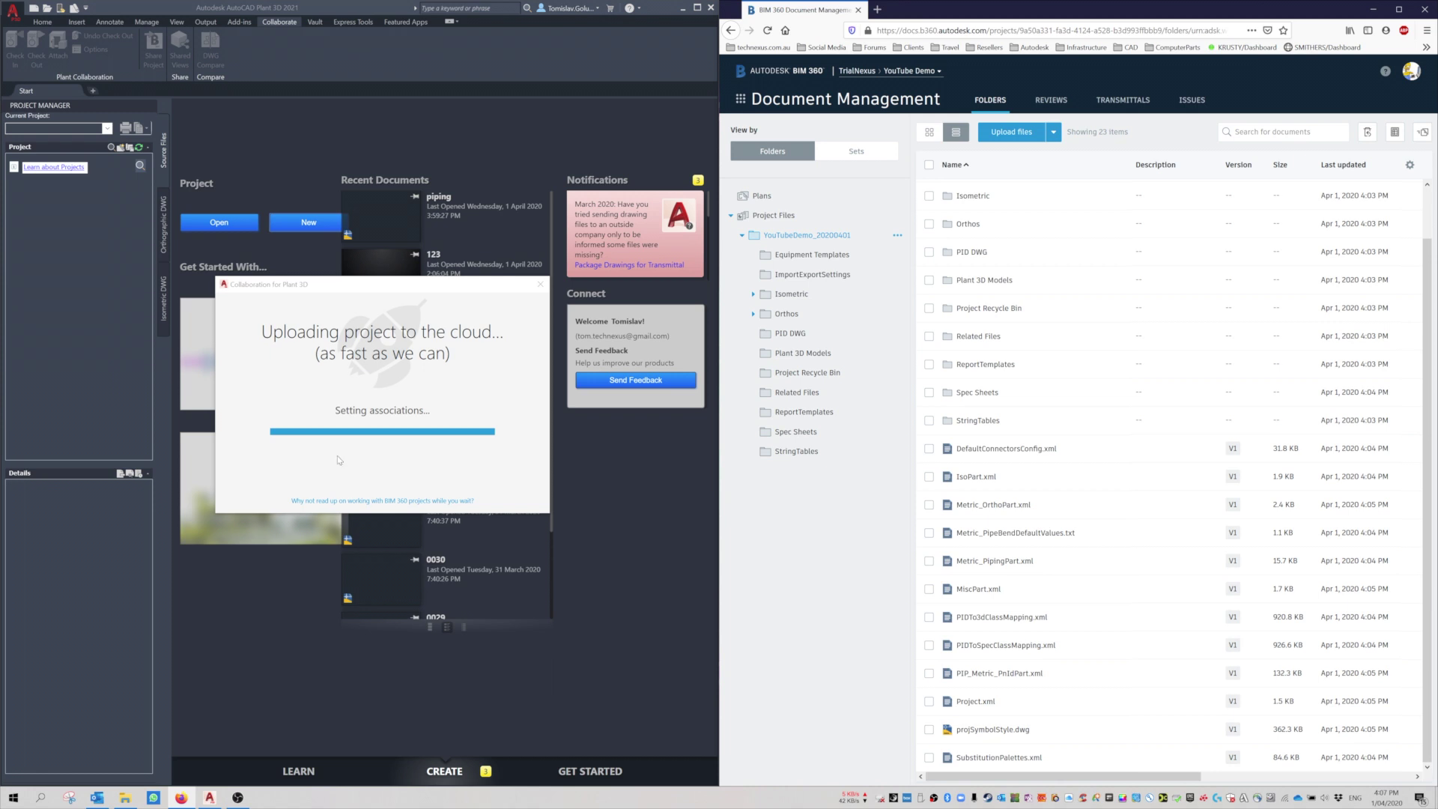
Step: Check the new local project copy in D:\Collaboration\YouTubeDemo_20200401, sorting its files by type
{"action": "key", "text": "super+e"}
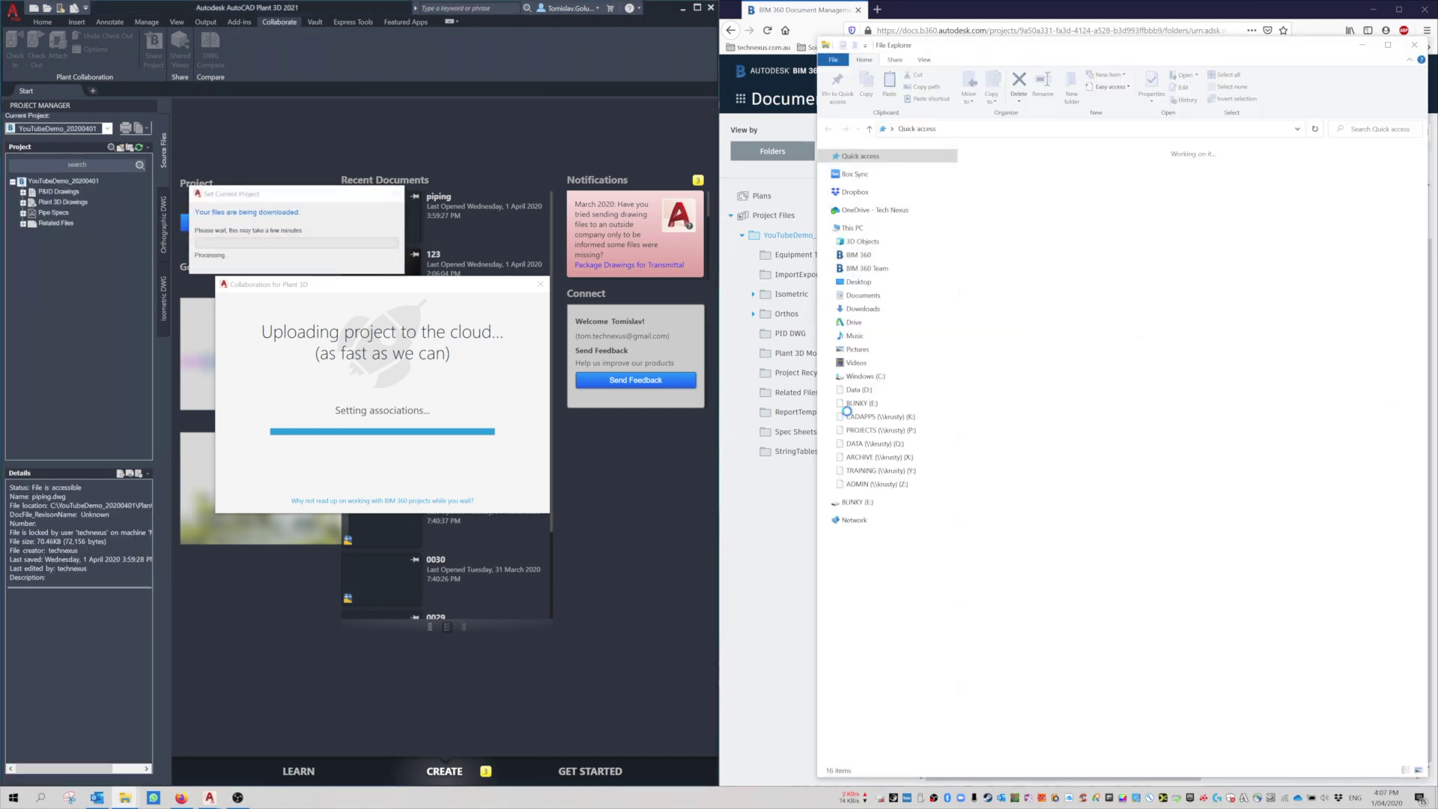
{"action": "left_click", "coordinate": [929, 391]}
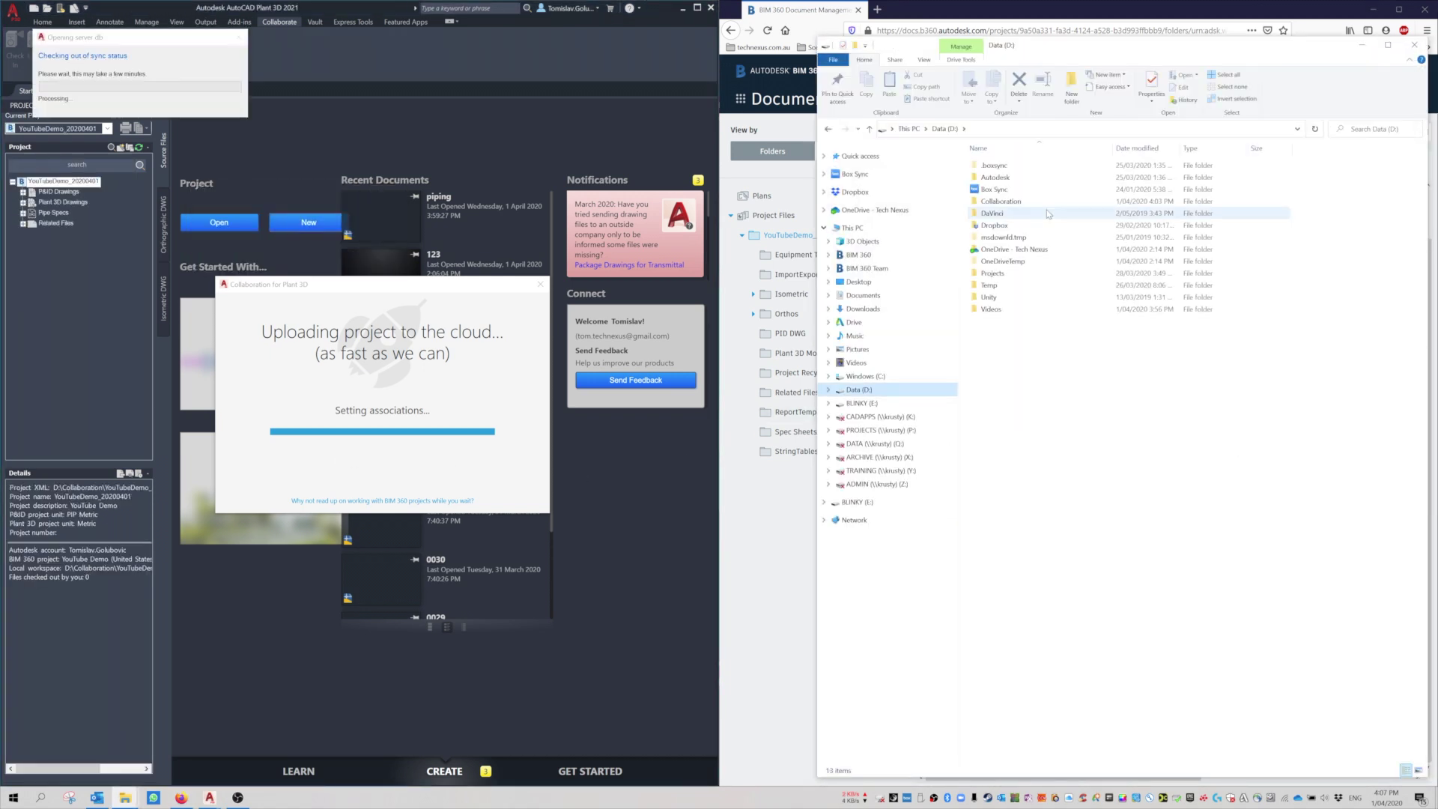
{"action": "double_click", "coordinate": [996, 201]}
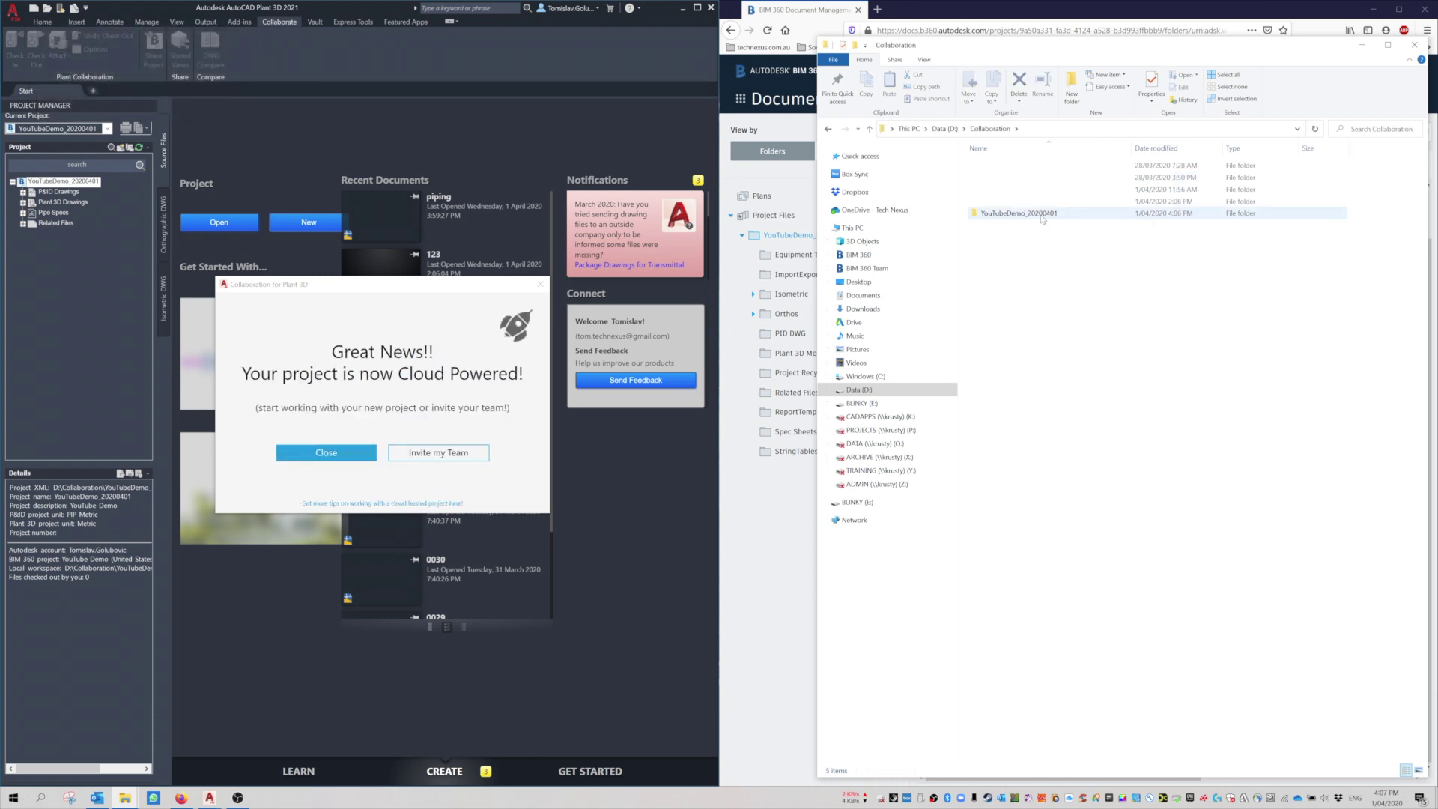
{"action": "double_click", "coordinate": [1043, 213]}
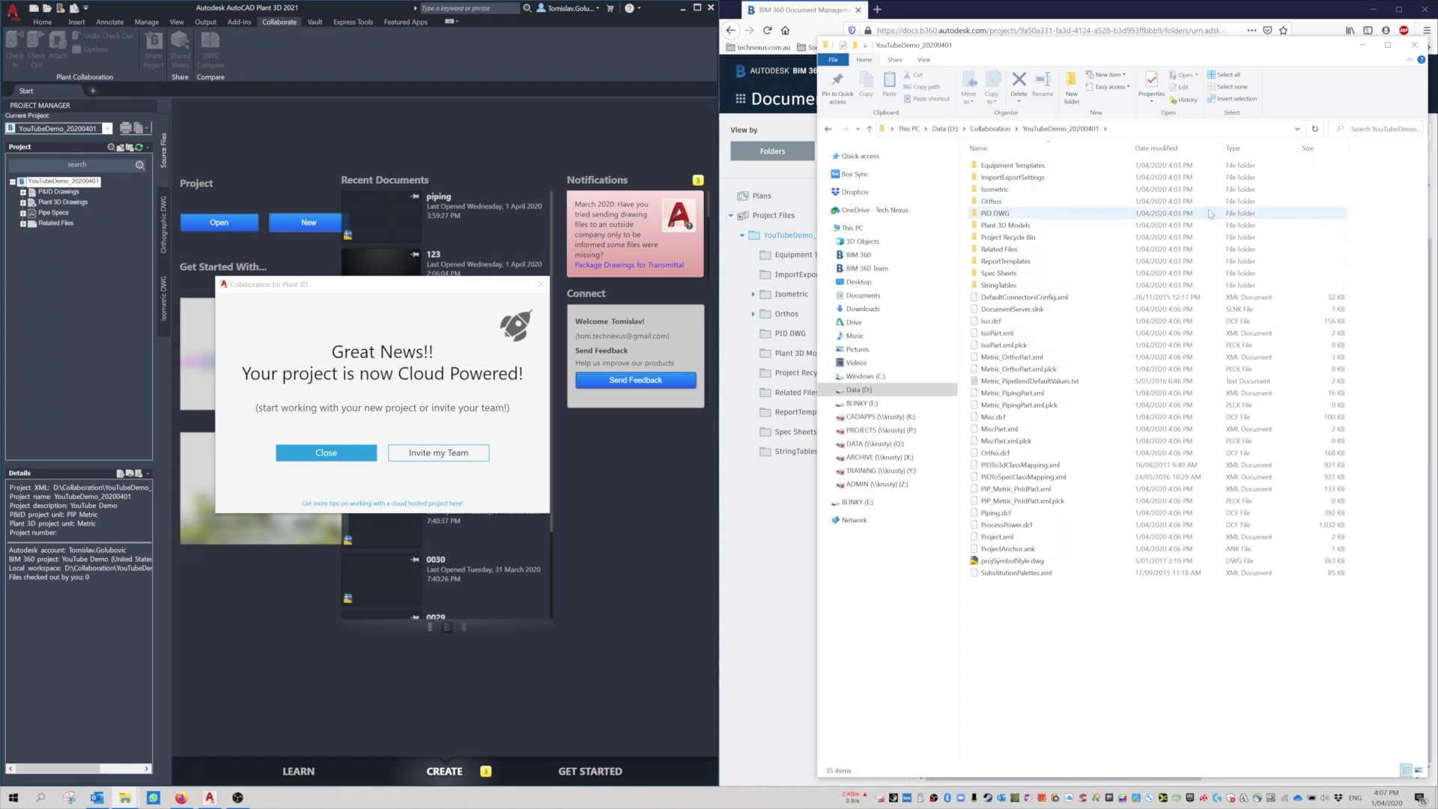
{"action": "left_click", "coordinate": [1263, 149]}
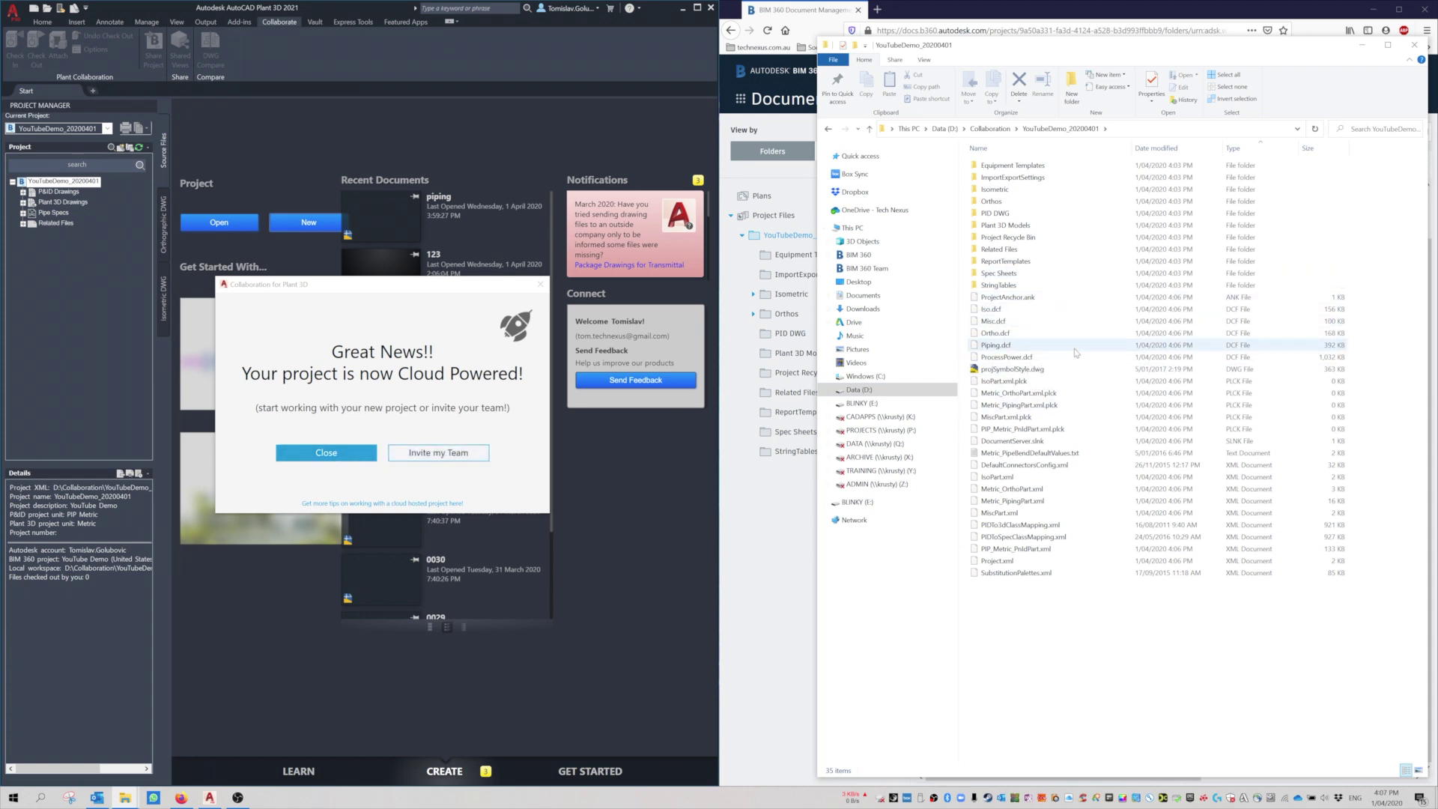
{"action": "double_click", "coordinate": [1088, 225]}
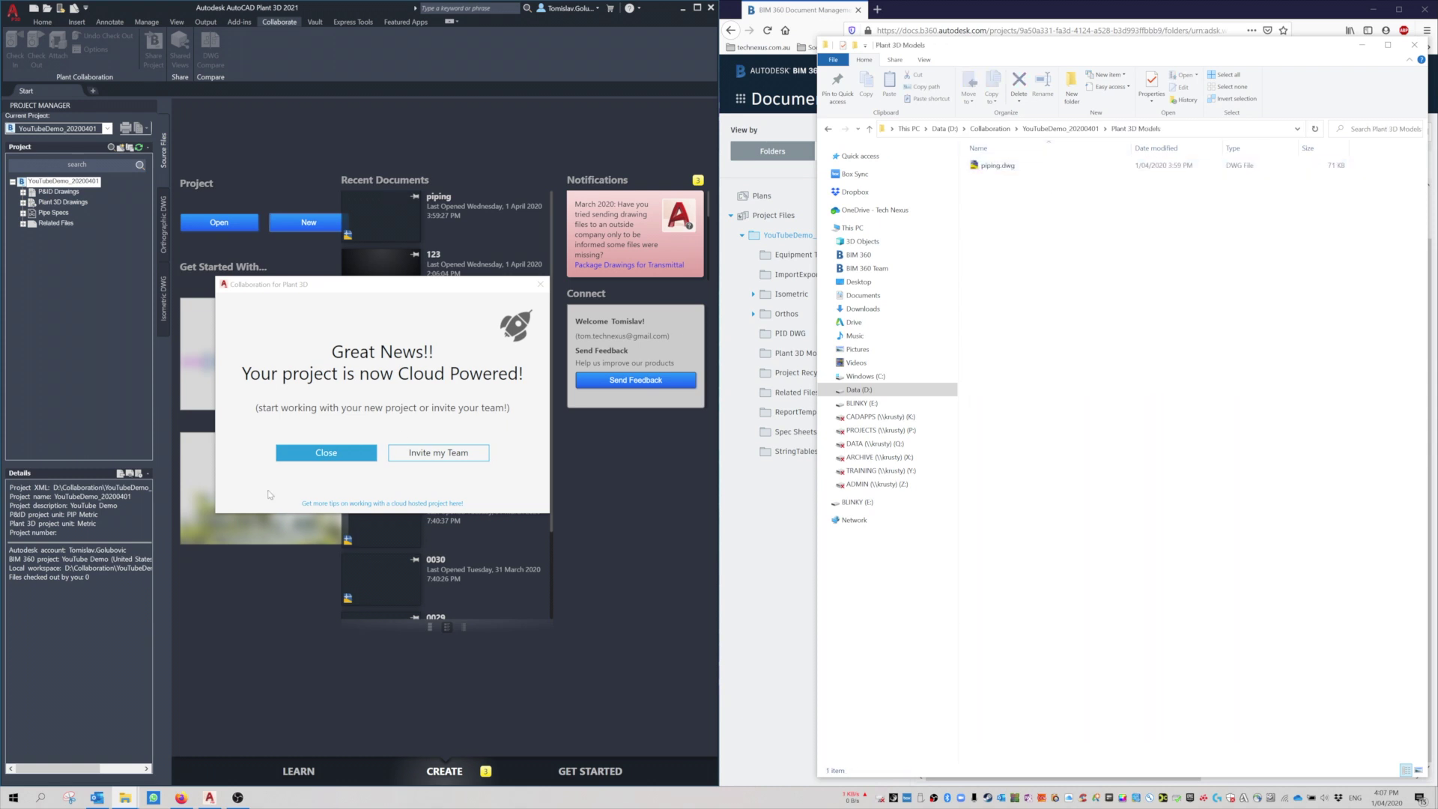
{"action": "left_click", "coordinate": [301, 457]}
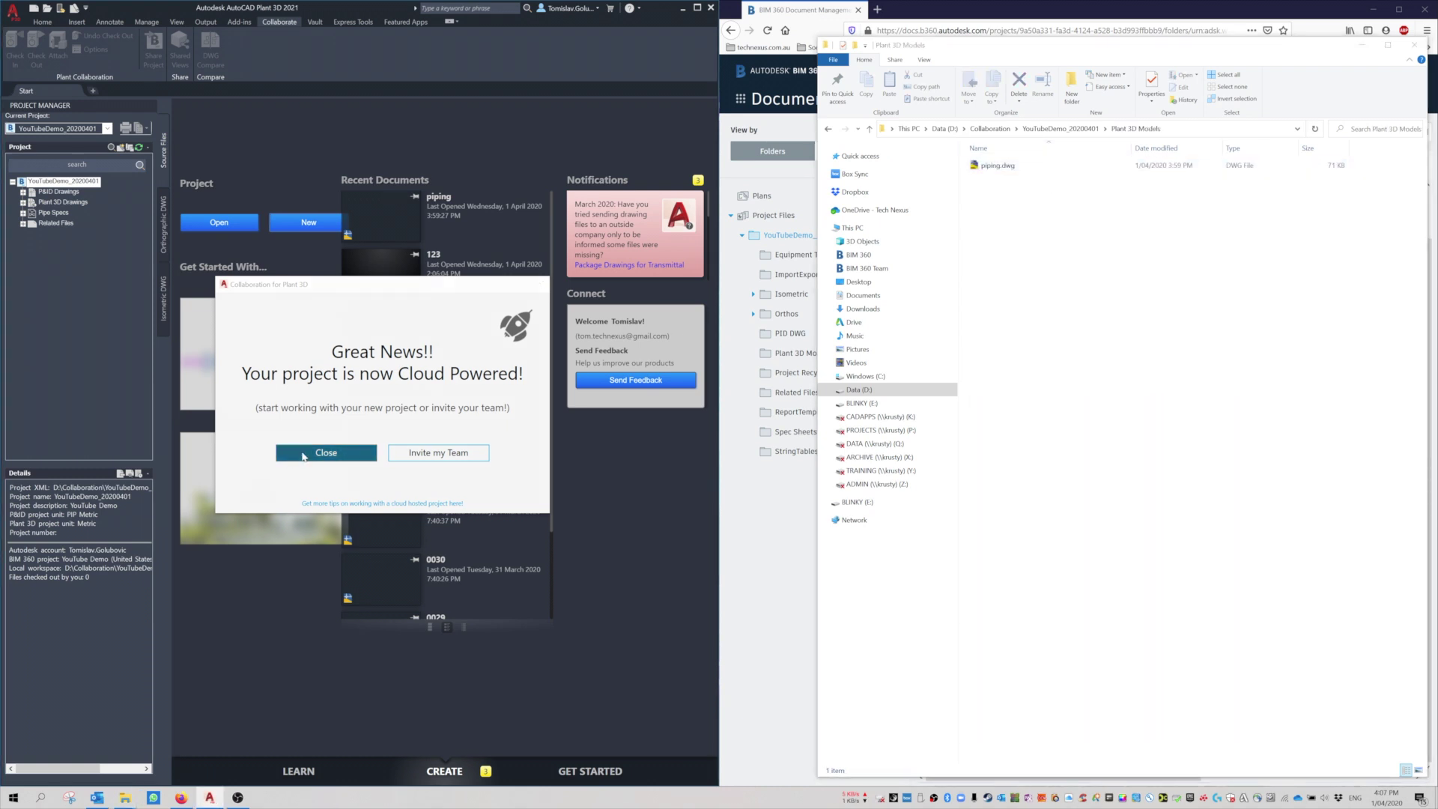
Step: Delete the old YouTubeDemo_20200401 folder from the Windows (C:) drive
{"action": "left_click", "coordinate": [866, 376]}
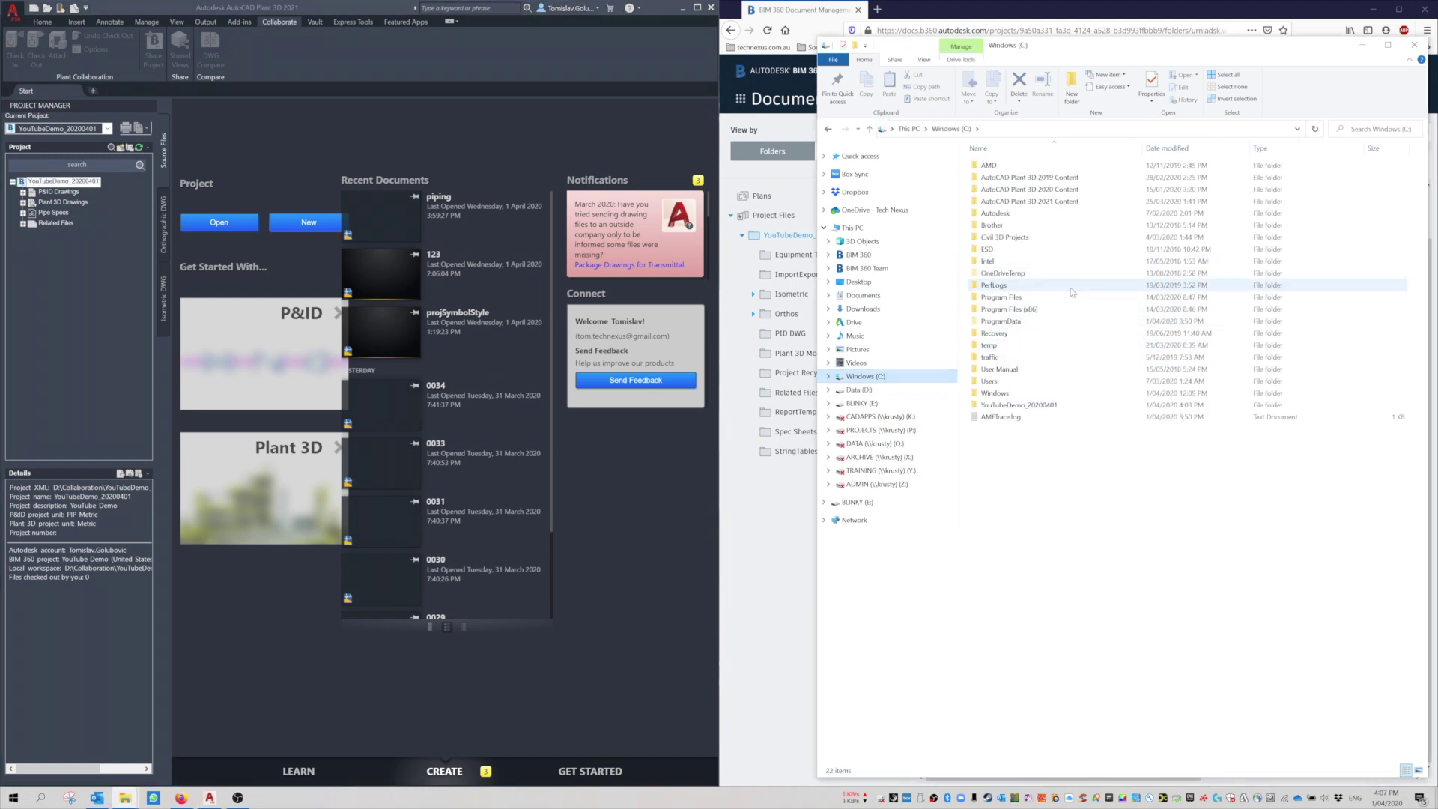
{"action": "left_click", "coordinate": [1057, 406]}
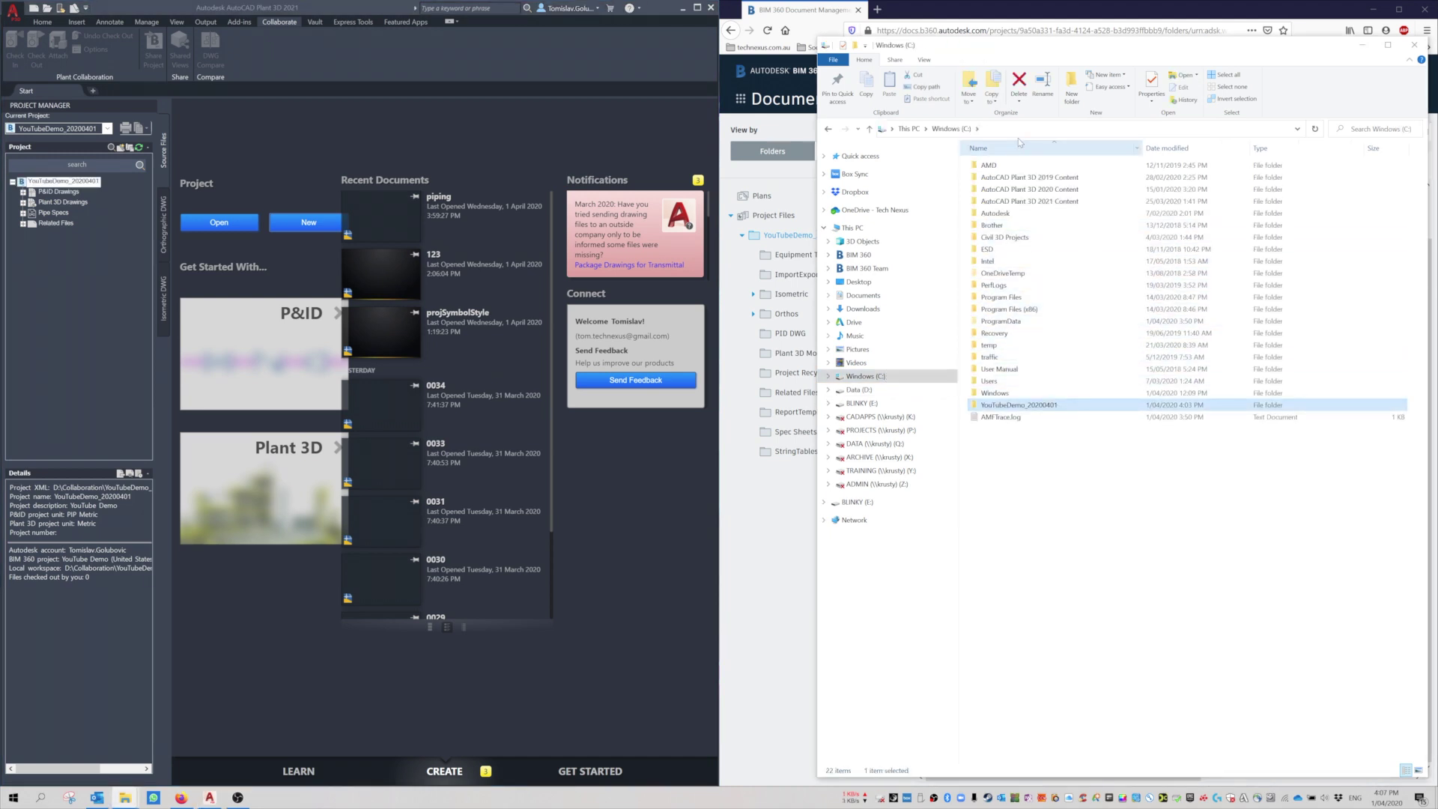
{"action": "key", "text": "Delete"}
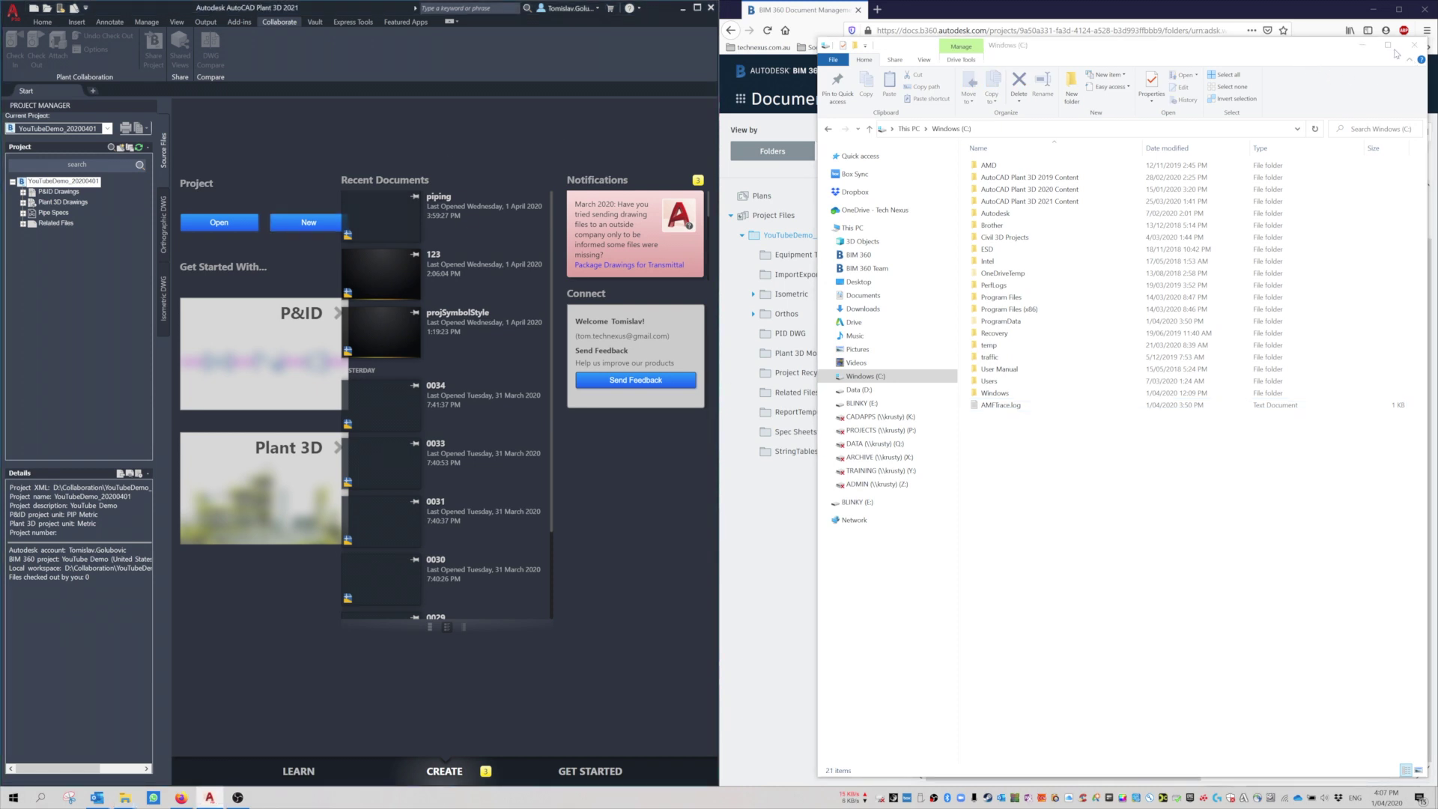
{"action": "left_click", "coordinate": [1362, 45]}
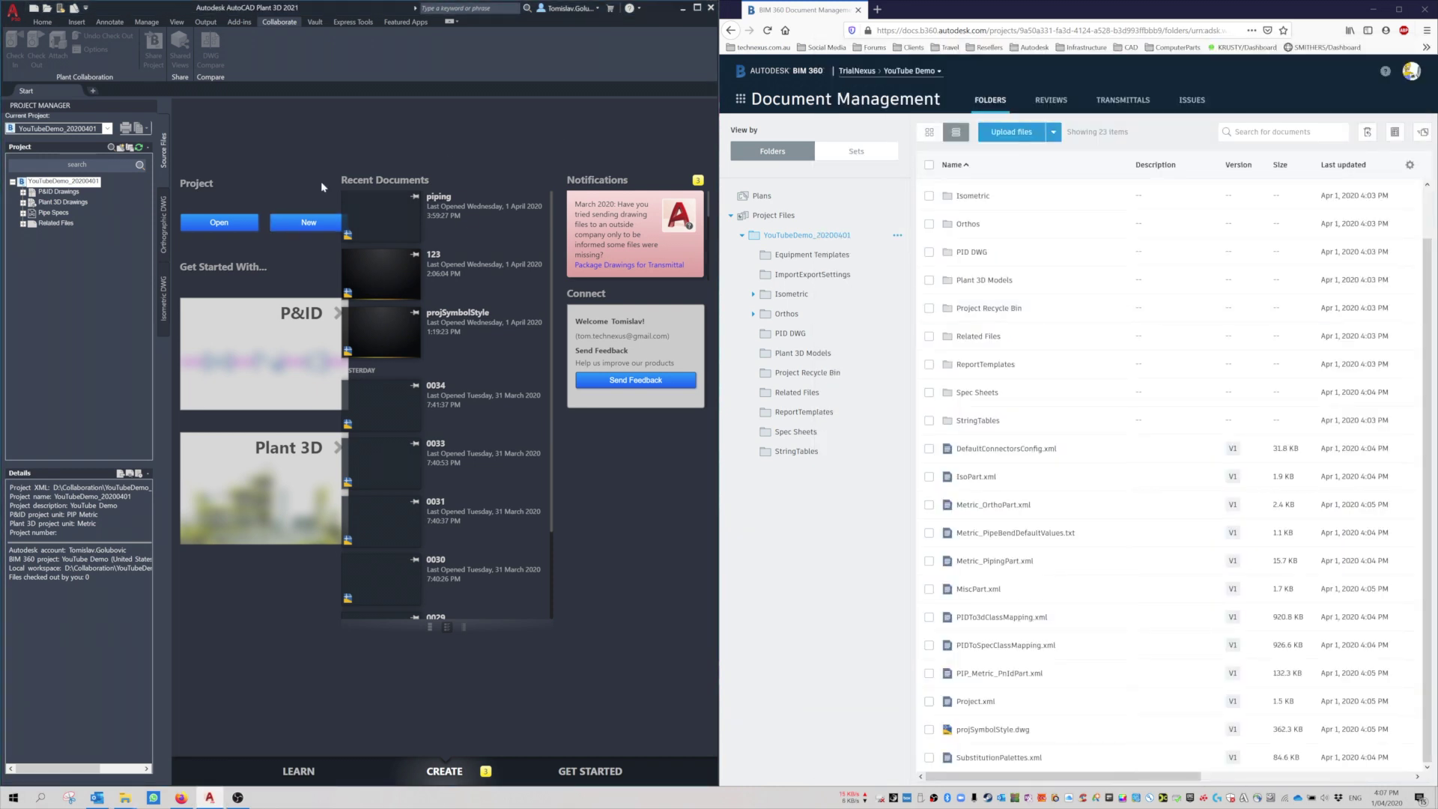
Step: Add a new drawing named PID-0001 to the P&ID Drawings group in Project Manager
{"action": "left_click", "coordinate": [82, 194]}
{"action": "right_click", "coordinate": [75, 192]}
{"action": "left_click", "coordinate": [109, 199]}
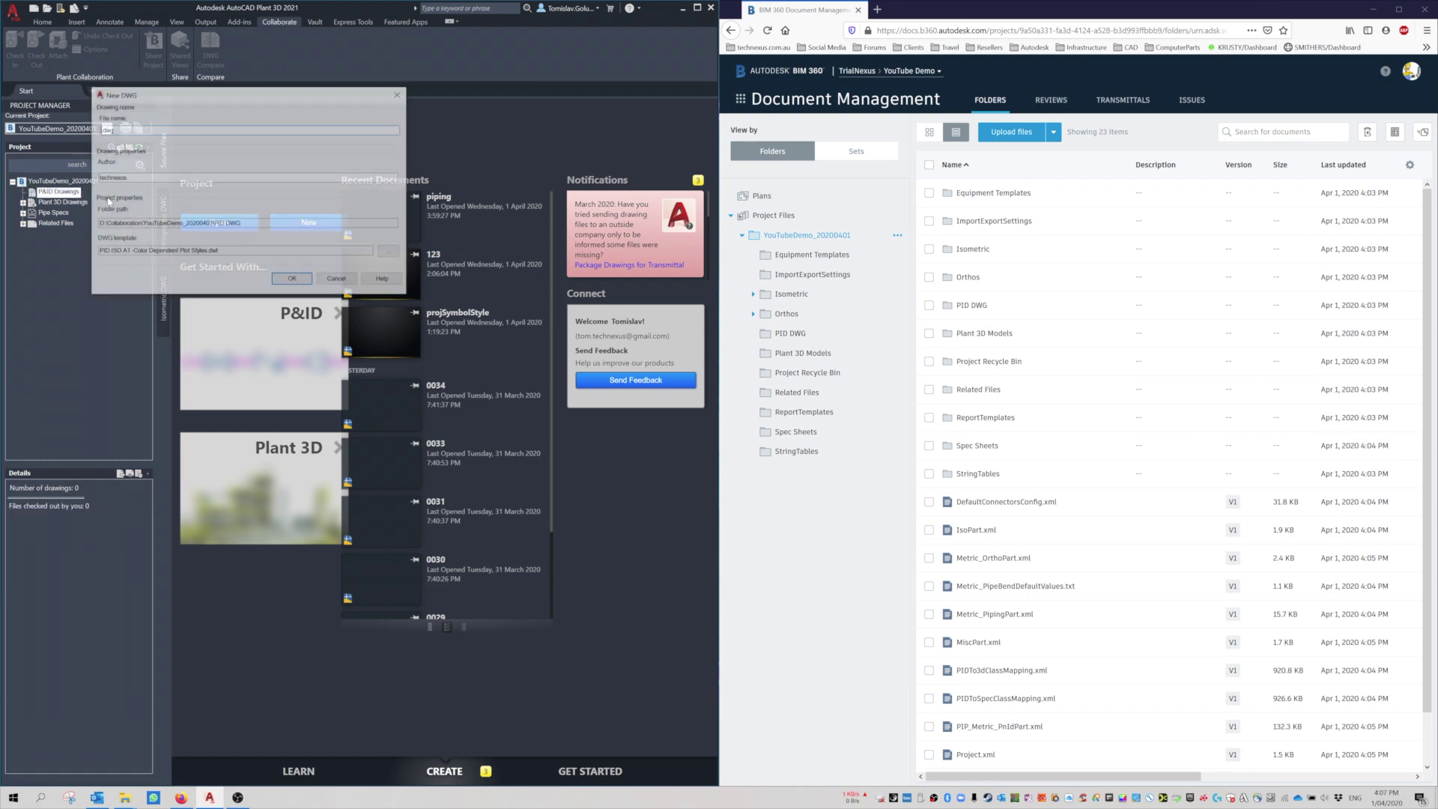
{"action": "type", "text": "PID-0001"}
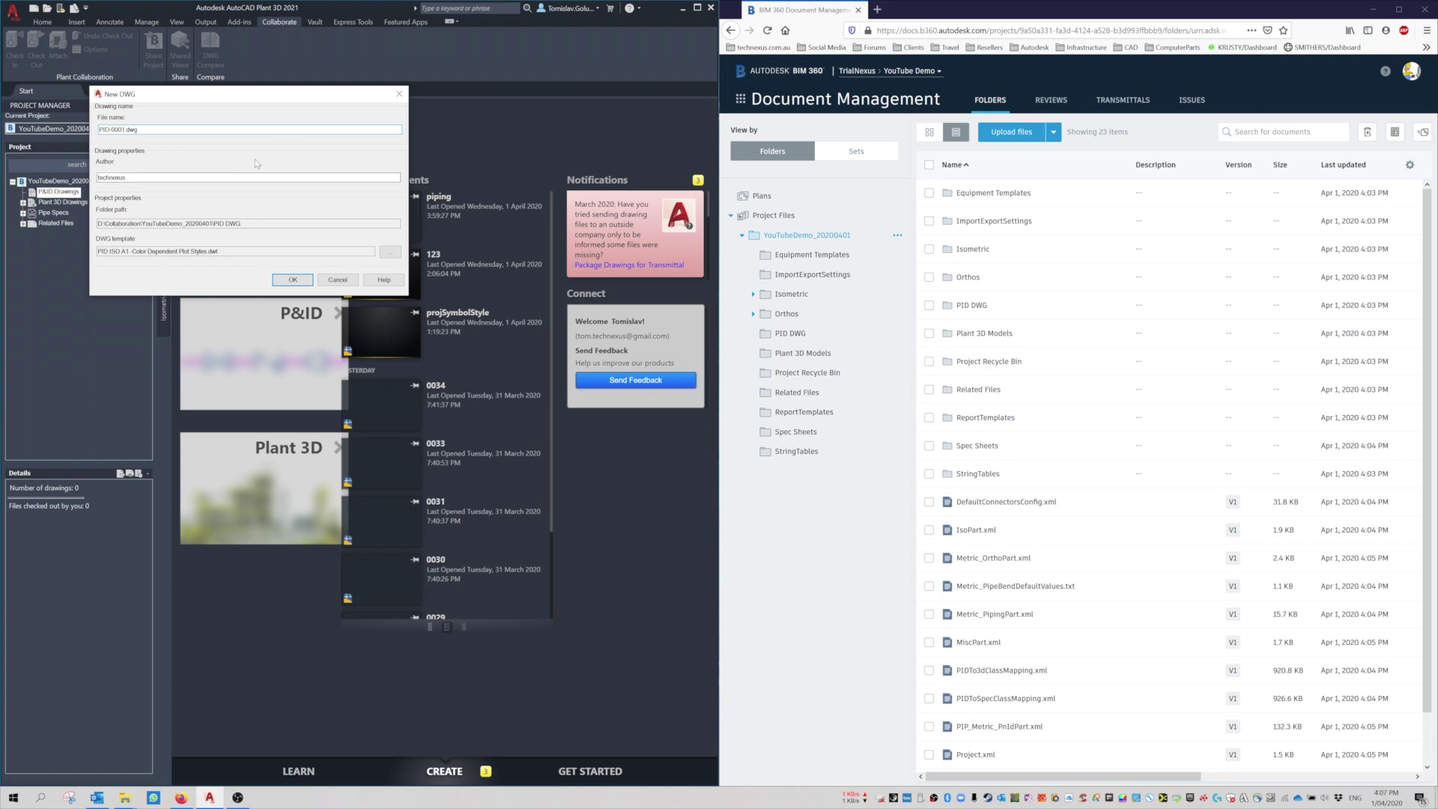
{"action": "left_click", "coordinate": [293, 280]}
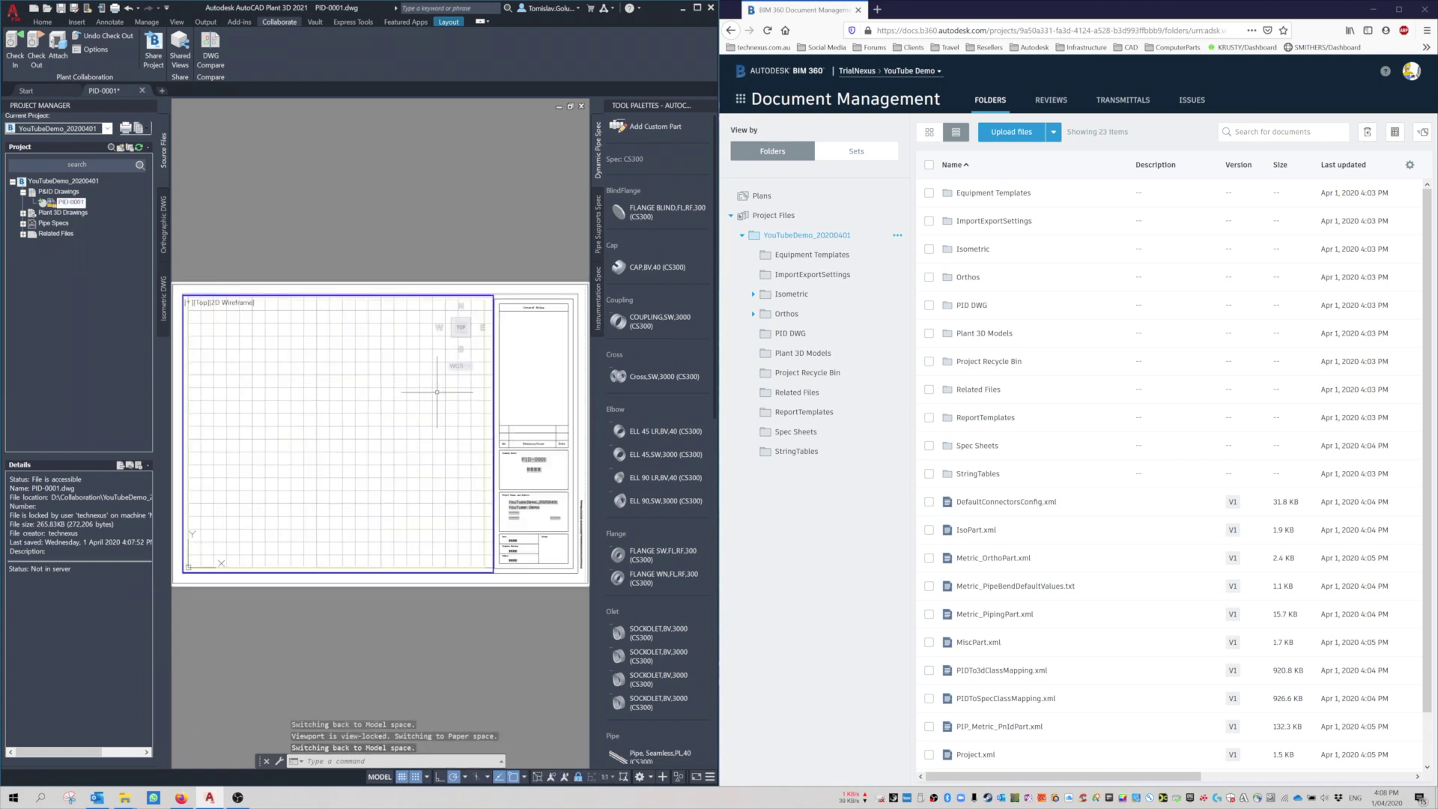
Step: Switch to paper space, then check in the PID-0001 drawing from Project Manager
{"action": "double_click", "coordinate": [572, 396]}
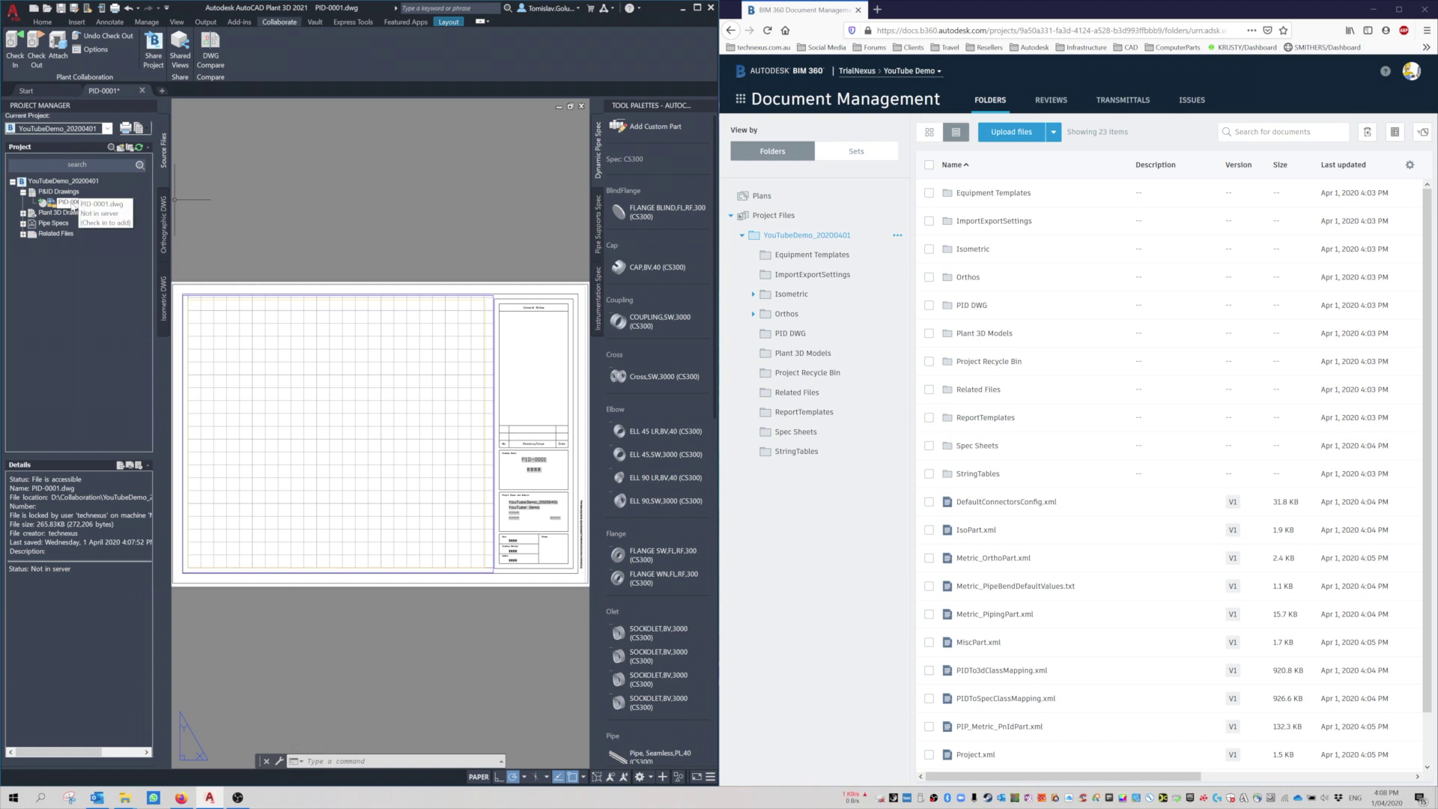
{"action": "right_click", "coordinate": [75, 205]}
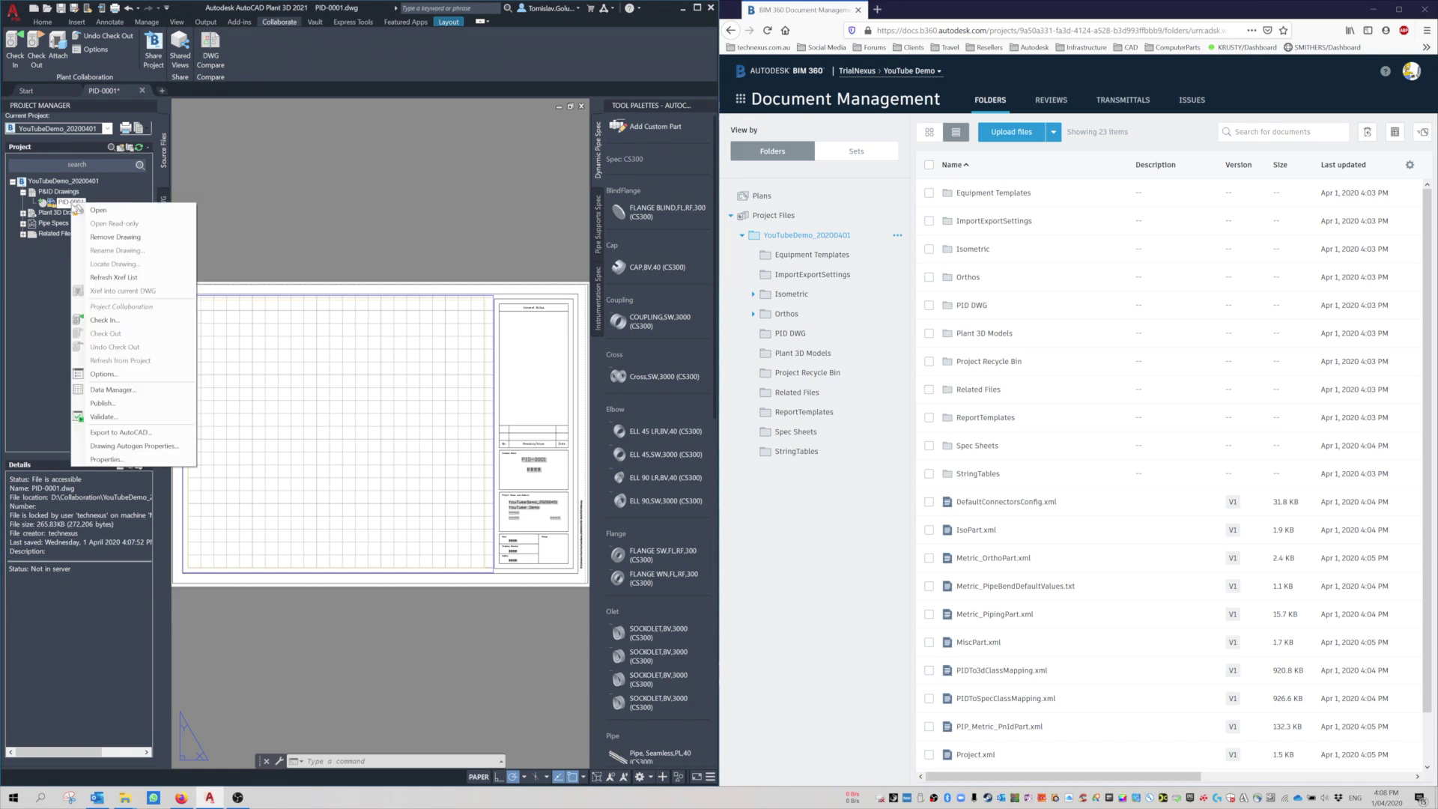
{"action": "left_click", "coordinate": [104, 320]}
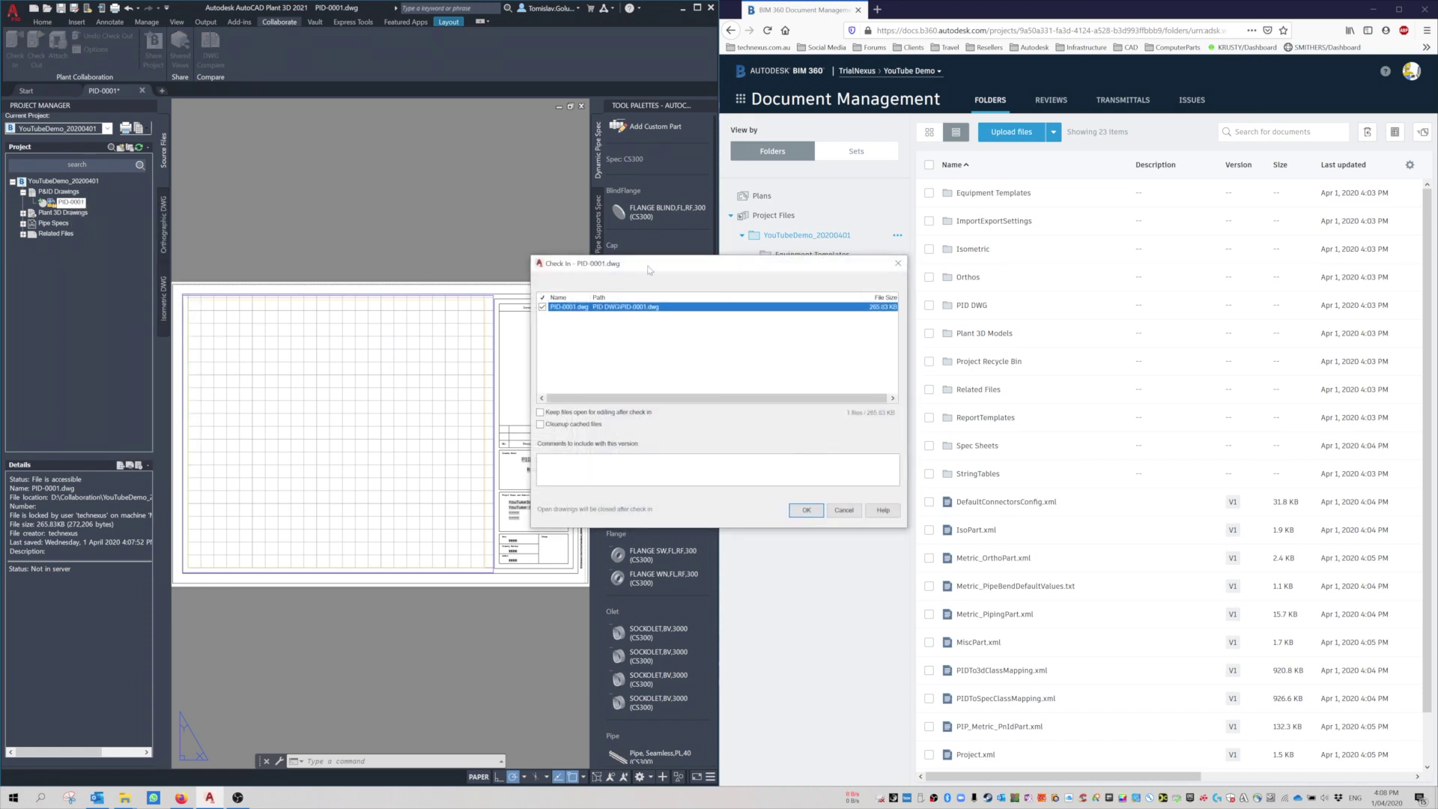
{"action": "left_click_drag", "start_coordinate": [649, 269], "coordinate": [314, 222]}
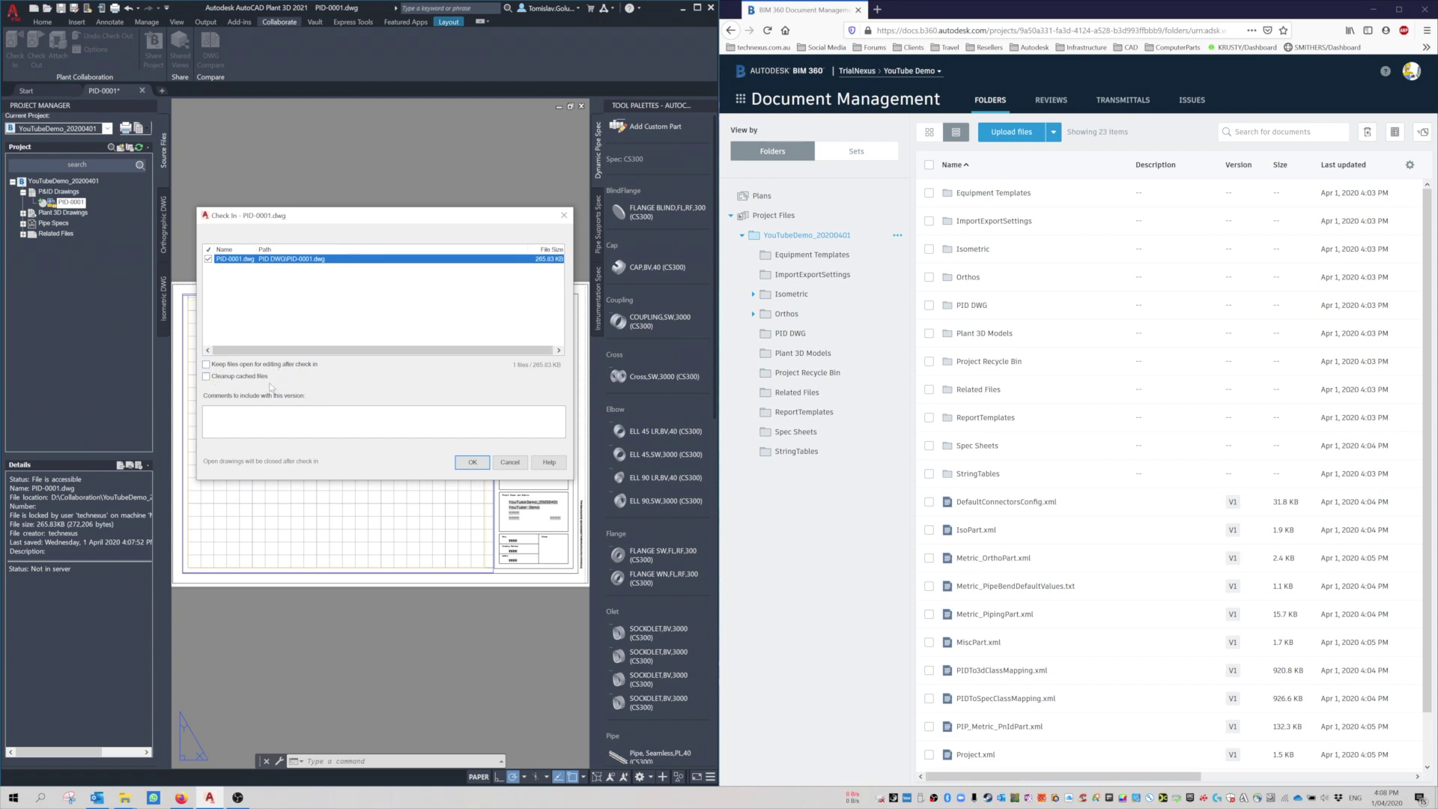
{"action": "left_click", "coordinate": [473, 462]}
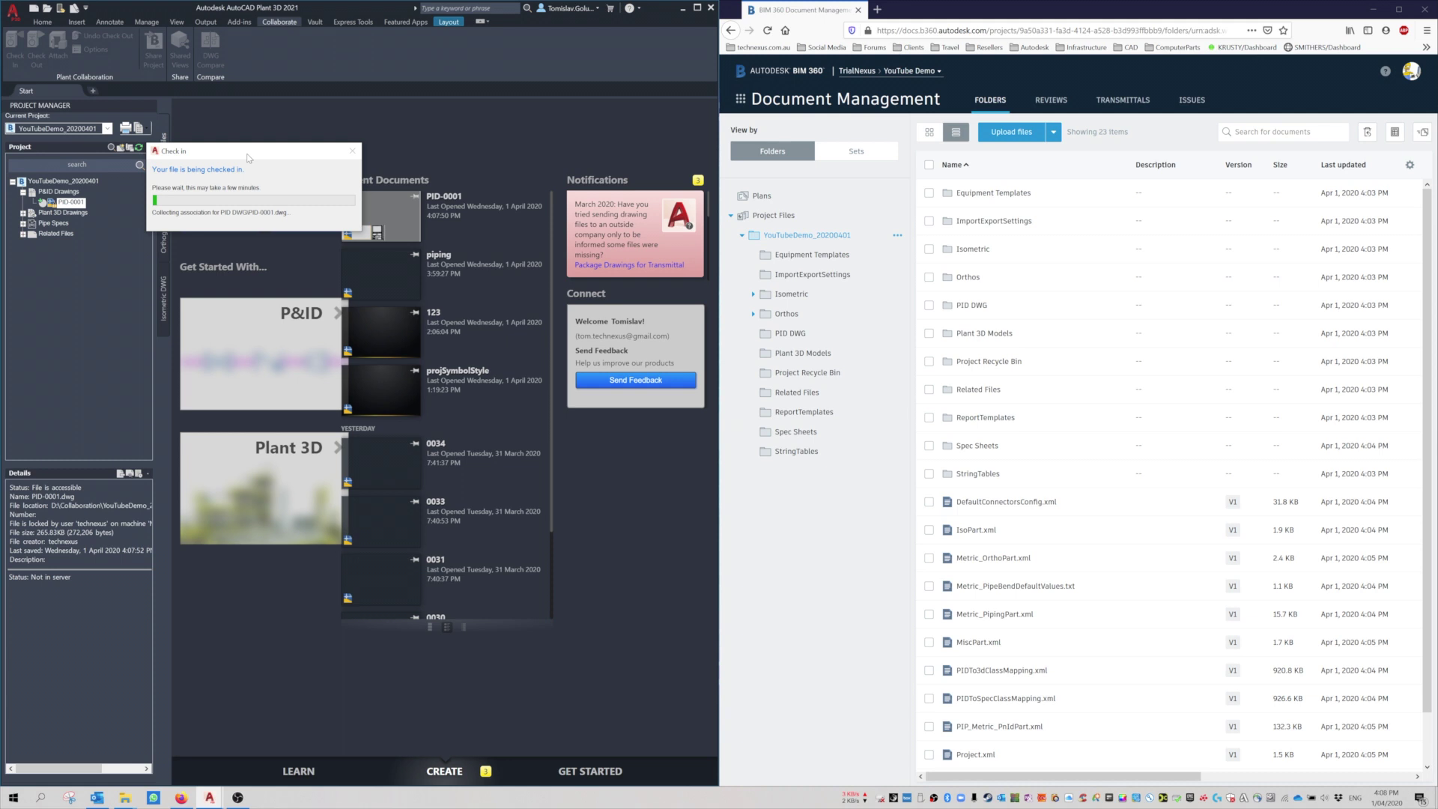
Step: Show the PID DWG folder in BIM 360 to confirm PID-0001.dwg appears as V1
{"action": "left_click", "coordinate": [799, 337]}
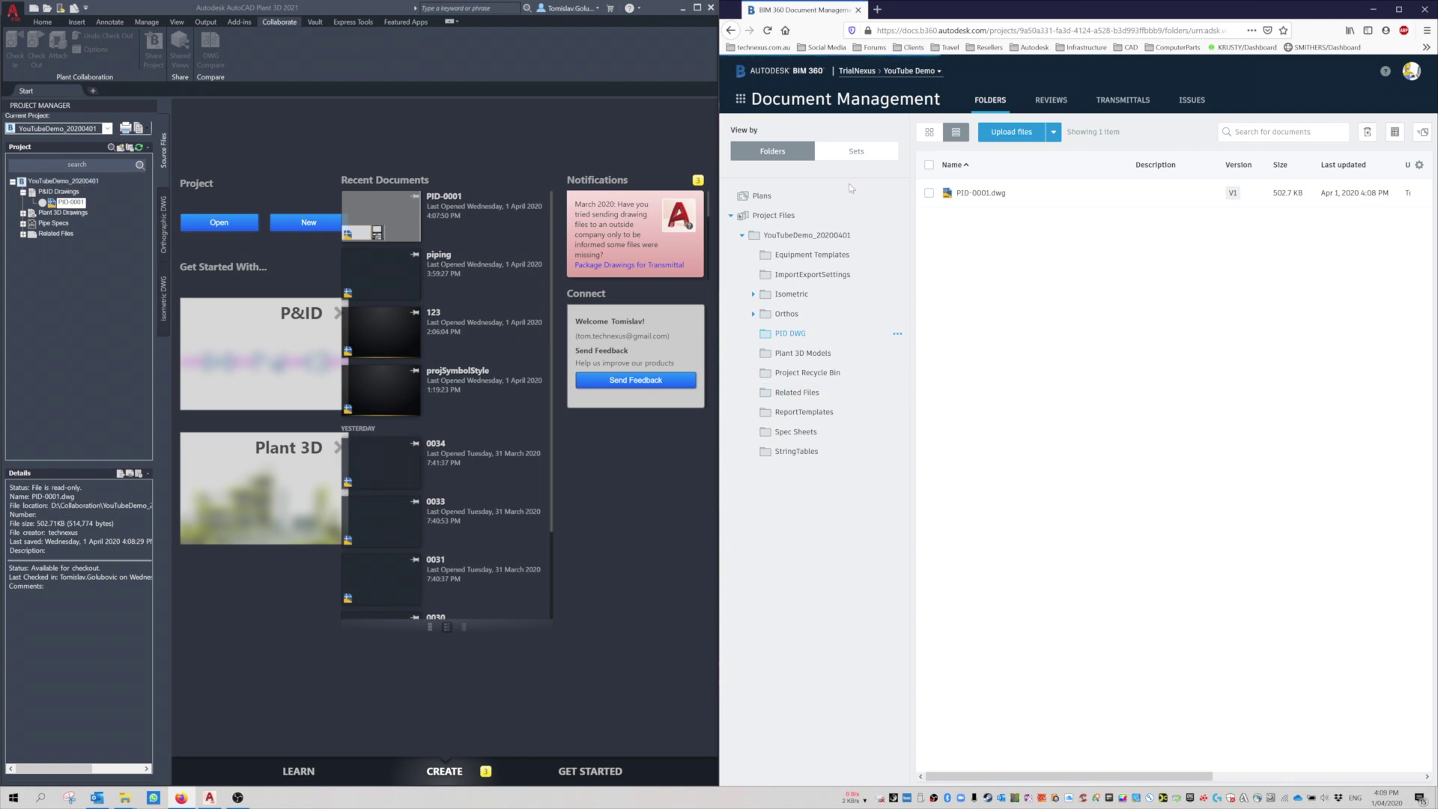
{"action": "left_click", "coordinate": [983, 193]}
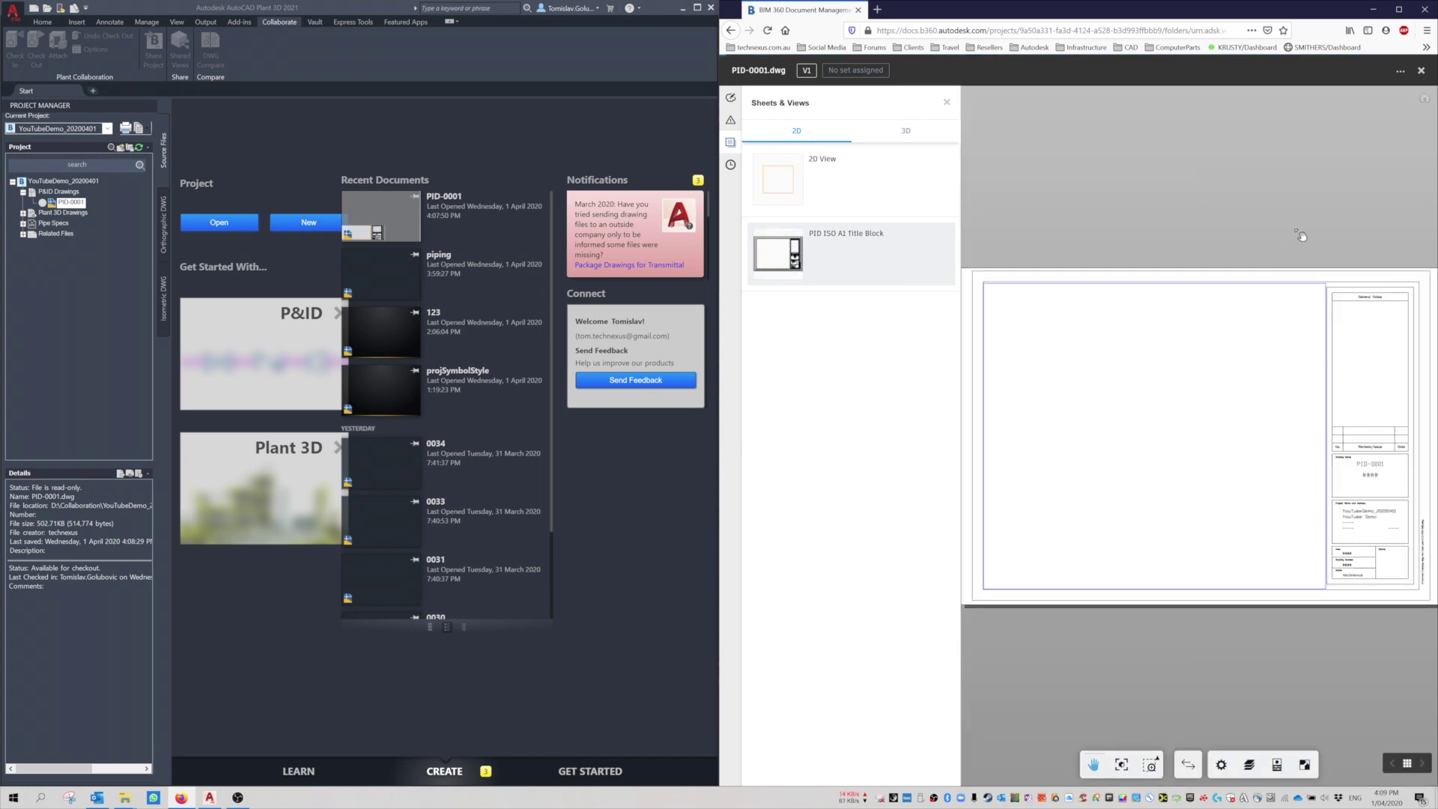
{"action": "left_click", "coordinate": [1422, 71]}
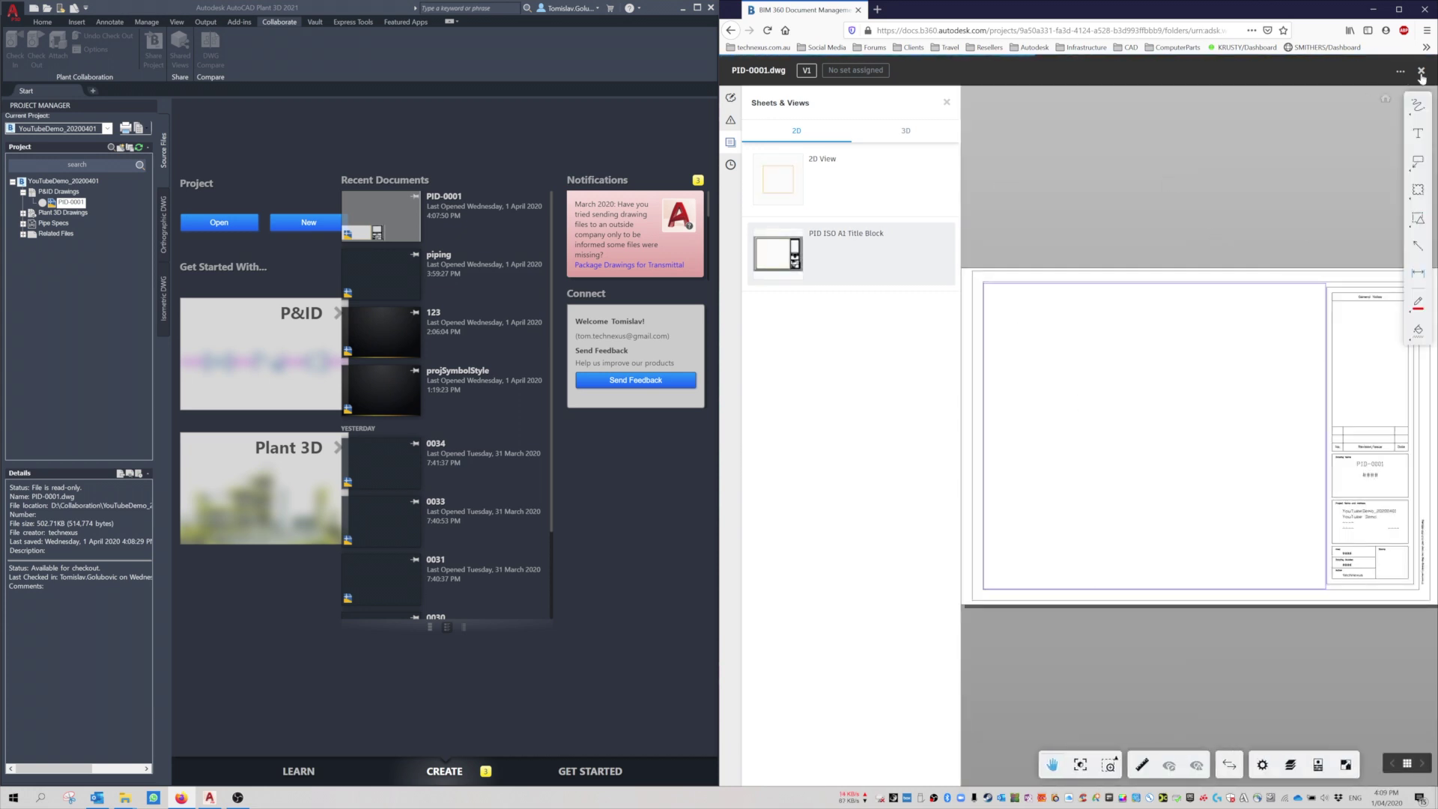